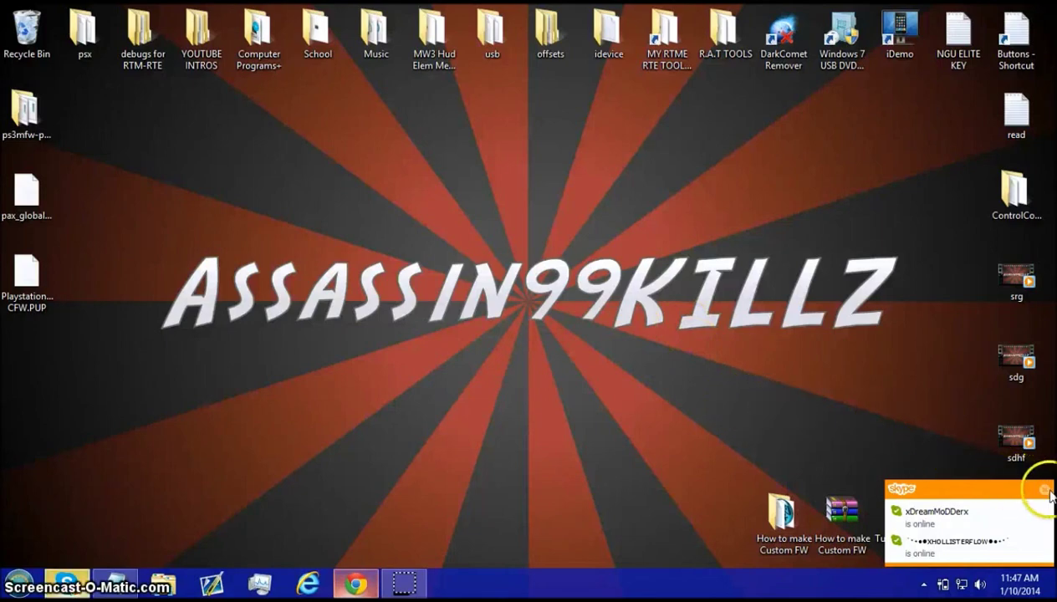
- Dismiss the Skype notification, send the reply "np" in the newly online contact's chat, and close Skype
click(1045, 490)
click(87, 583)
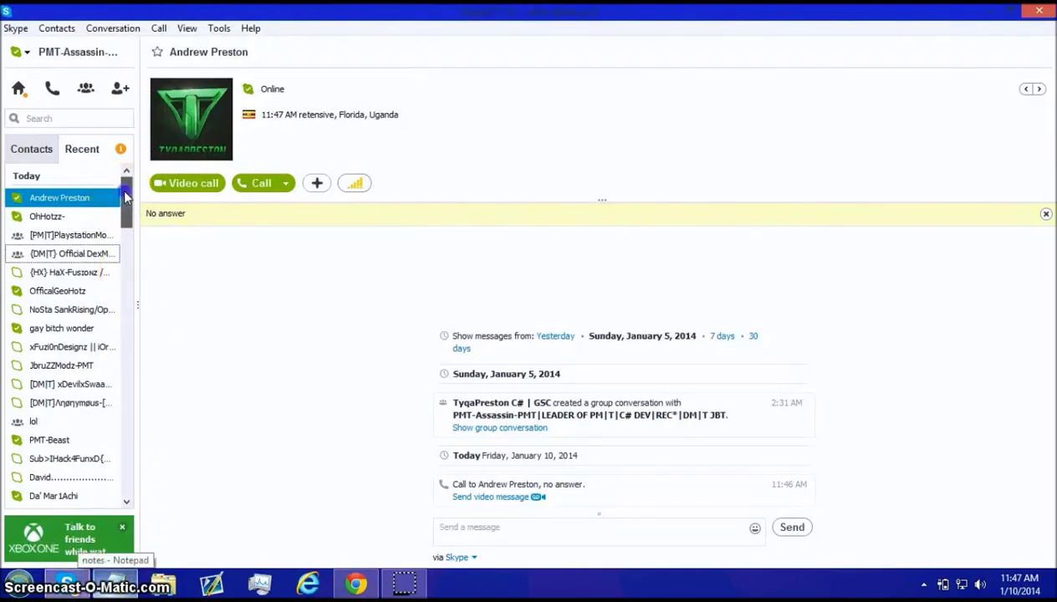
drag(122, 188, 136, 335)
click(77, 301)
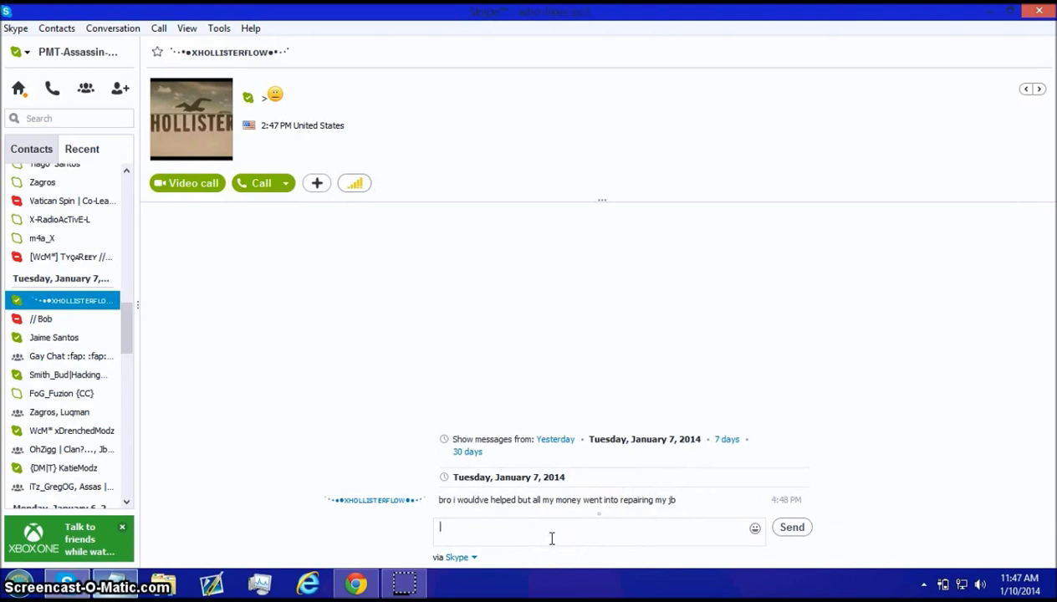
text(np)
key(Return)
click(1039, 10)
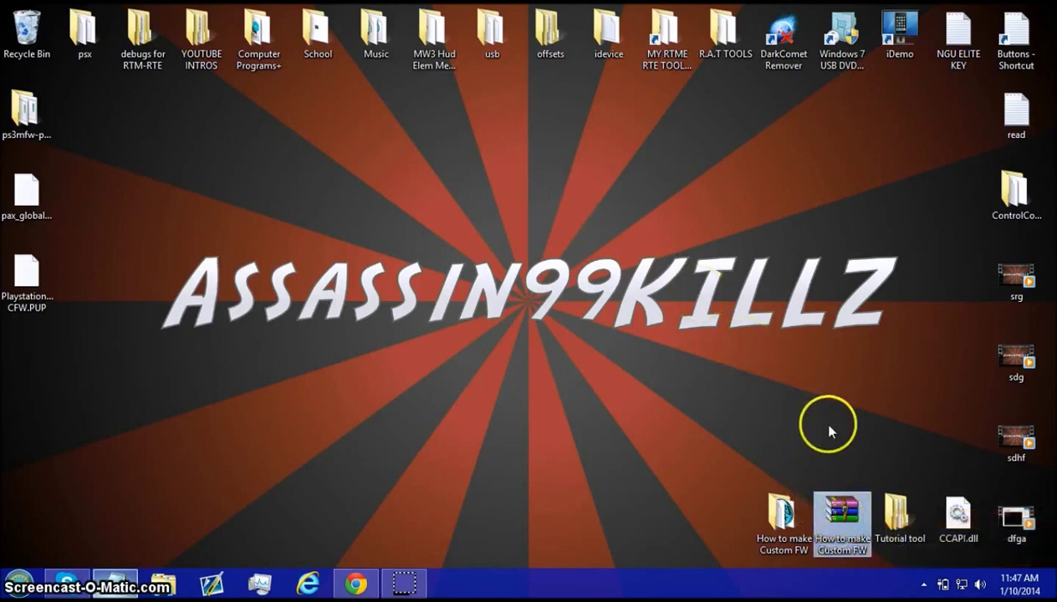
- Review the extraction options for the How to make Custom FW archive and open the extracted folder of the same name
mouse_move(826, 494)
mouse_down()
mouse_move(817, 462)
mouse_move(842, 502)
mouse_up()
right_click(836, 510)
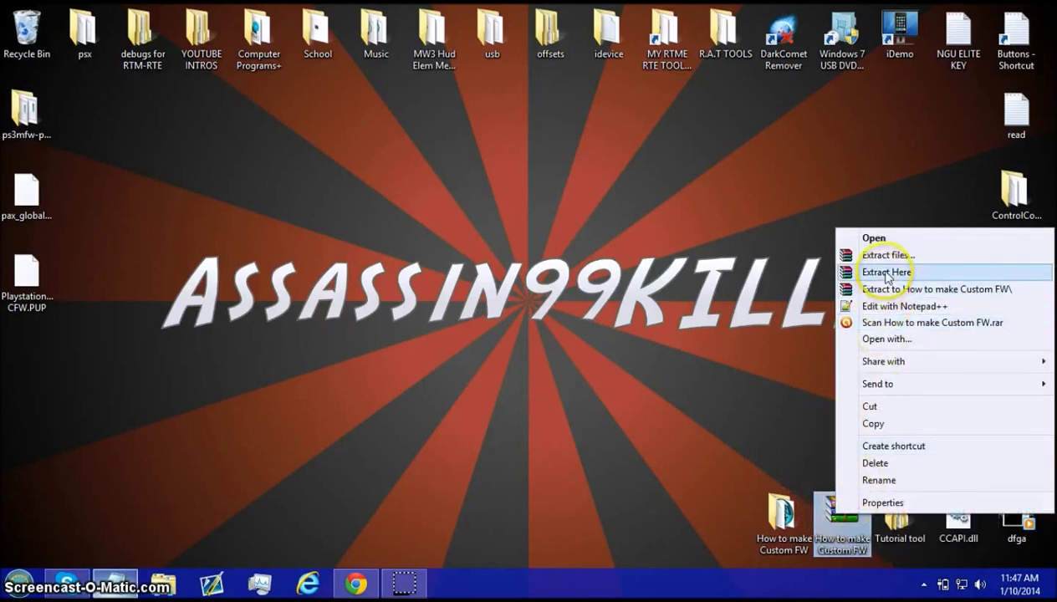
click(757, 450)
click(778, 527)
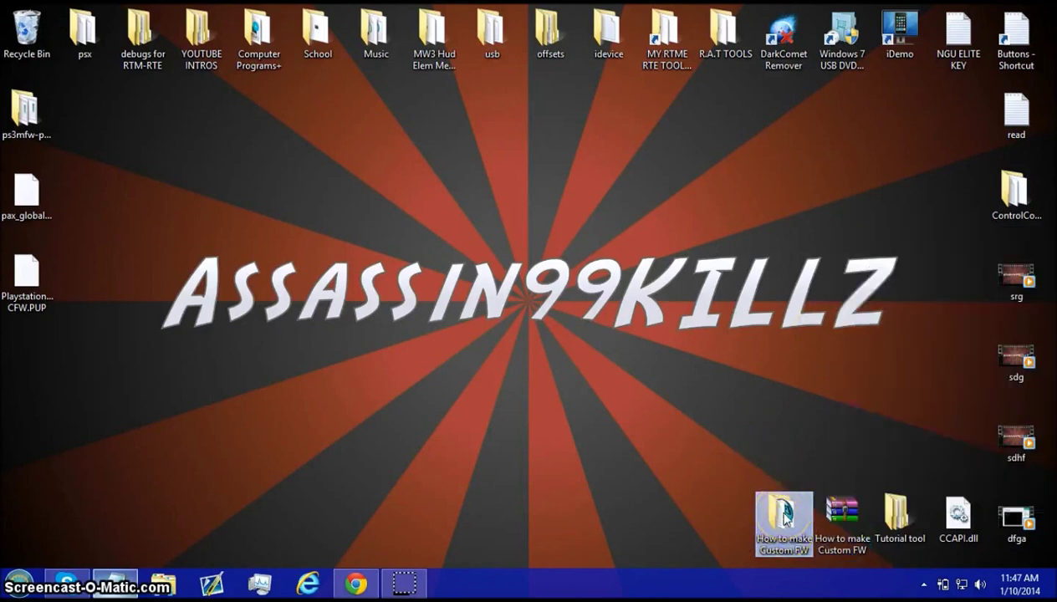
double_click(784, 518)
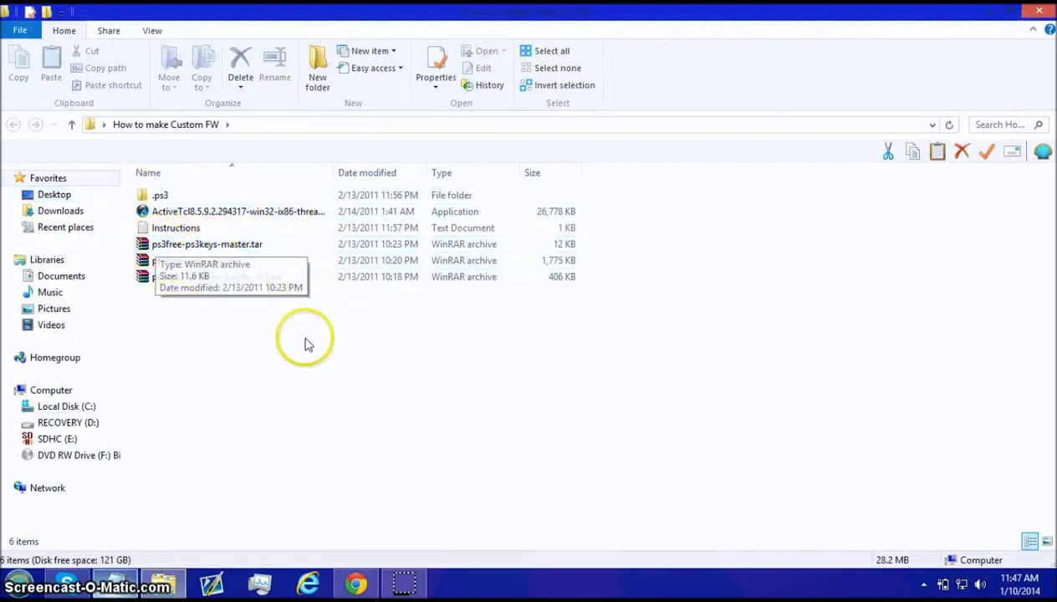
- Compare the contents of the ps3mfw-ps3mfw_builder-0.1.tar archive with the extracted copies on the desktop, dismissing the incoming call, and close the archive
click(199, 283)
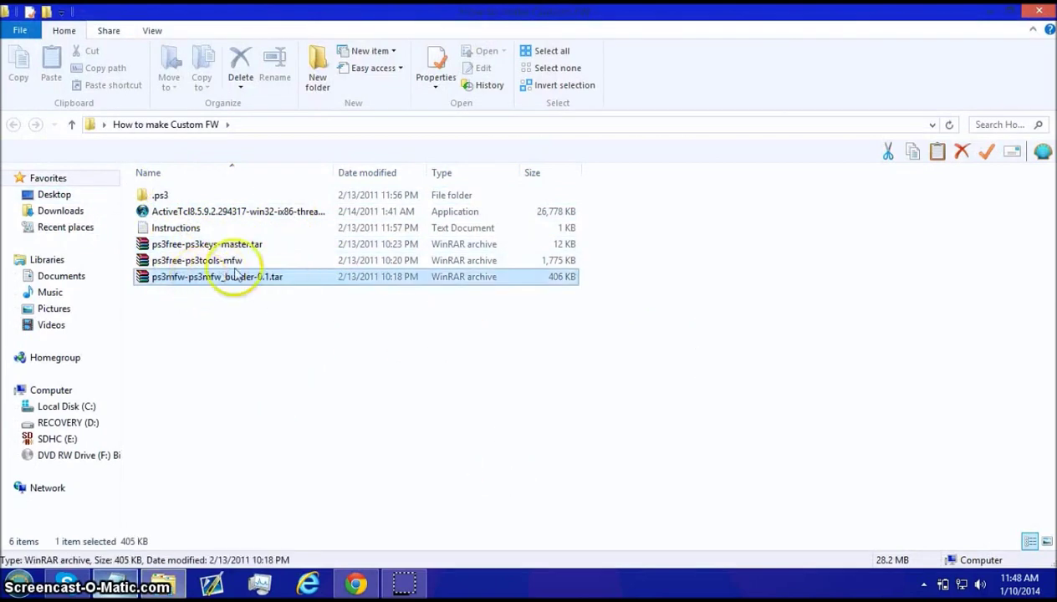
double_click(189, 286)
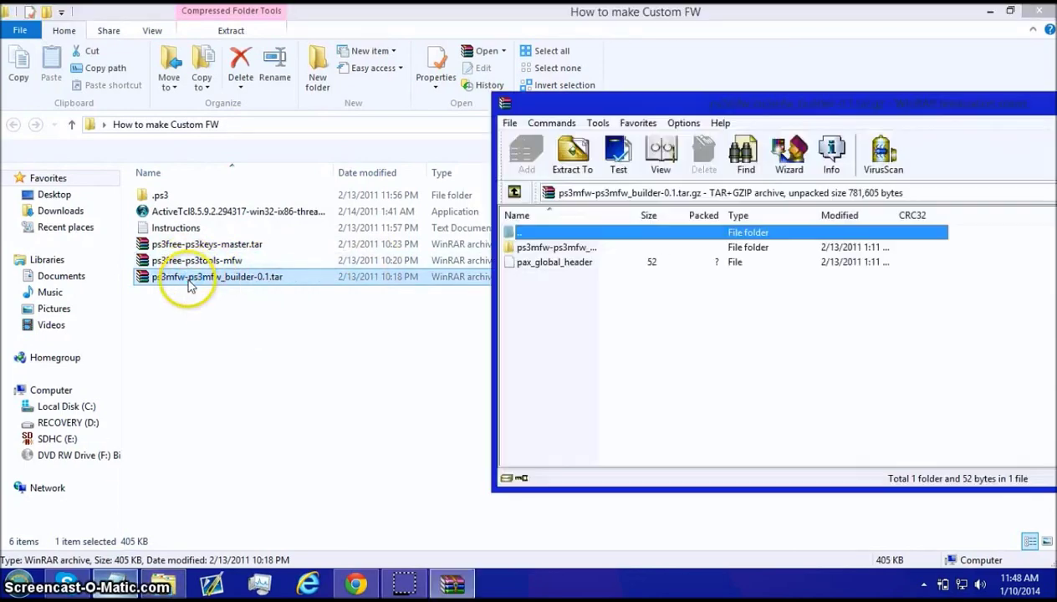
drag(750, 12, 666, 215)
click(695, 226)
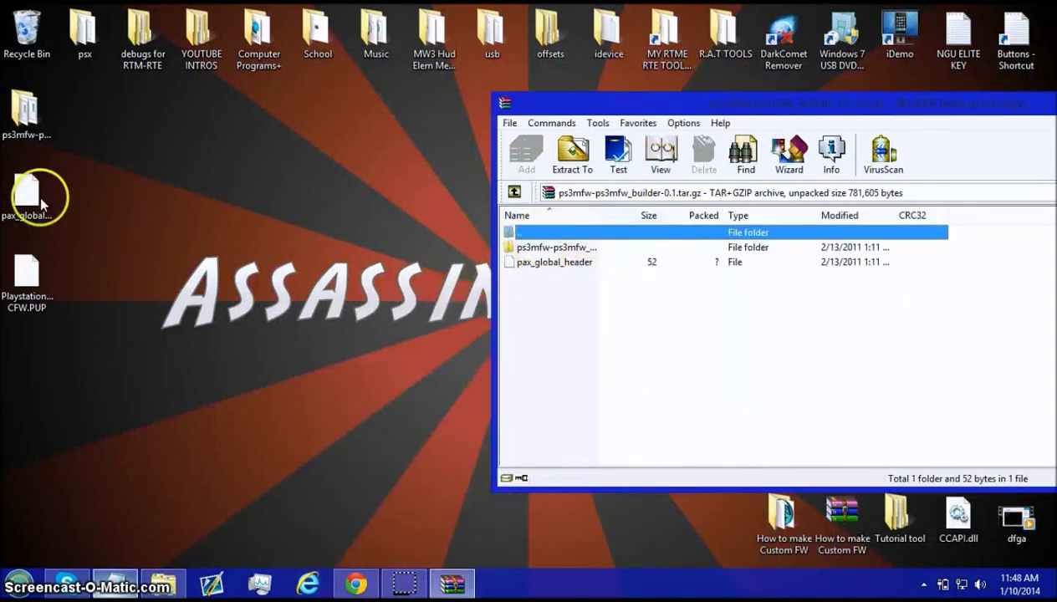
drag(136, 119, 243, 181)
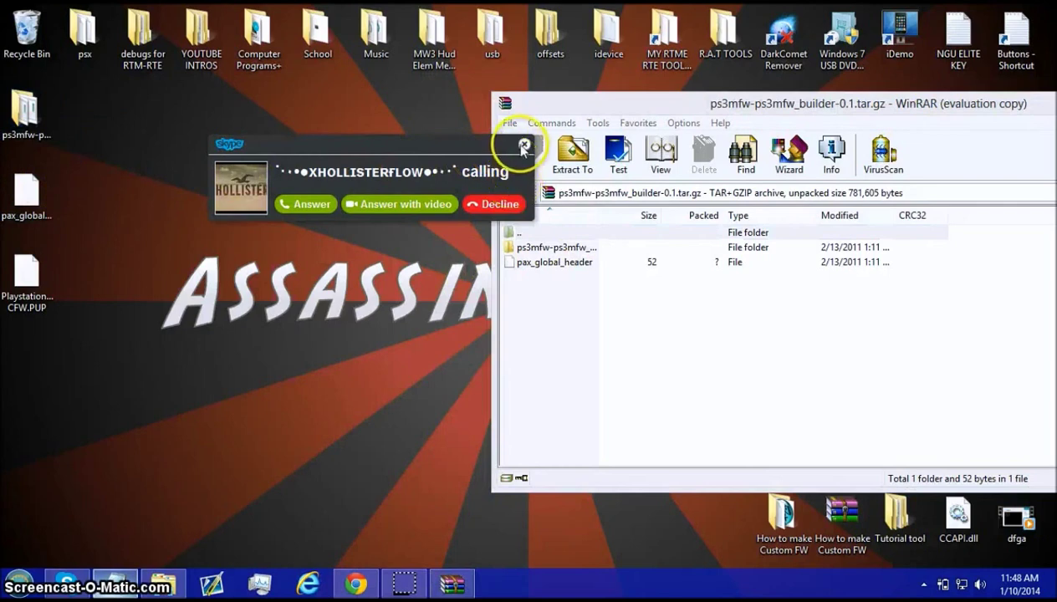
click(523, 148)
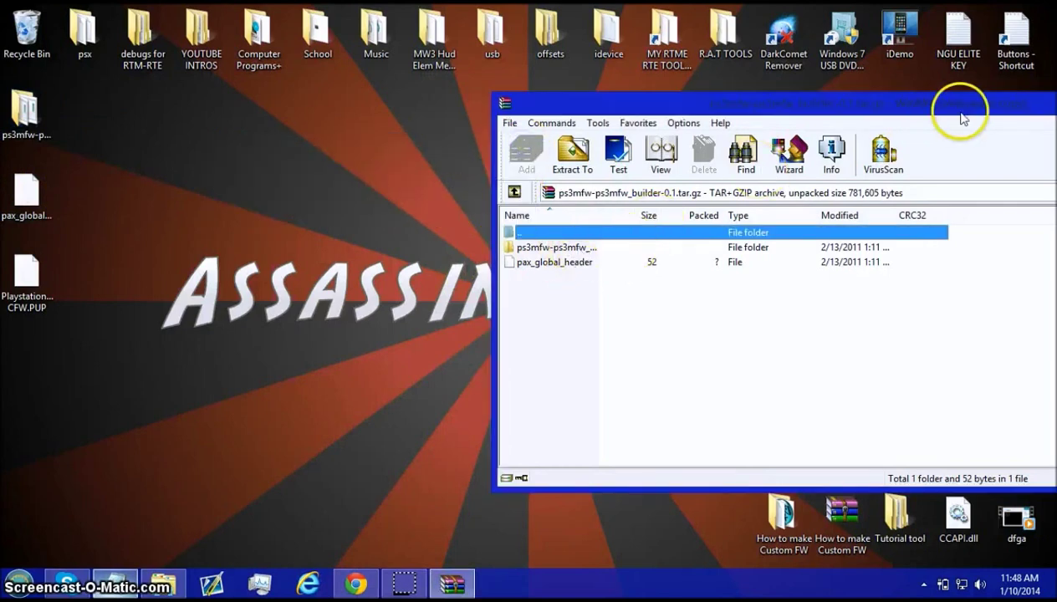
click(844, 87)
click(954, 86)
- Return to the How to make Custom FW folder and inspect the ps3tools folder inside the ps3free-ps3tools-mfw archive
click(160, 577)
drag(555, 232, 577, 52)
key(super+Up)
click(196, 261)
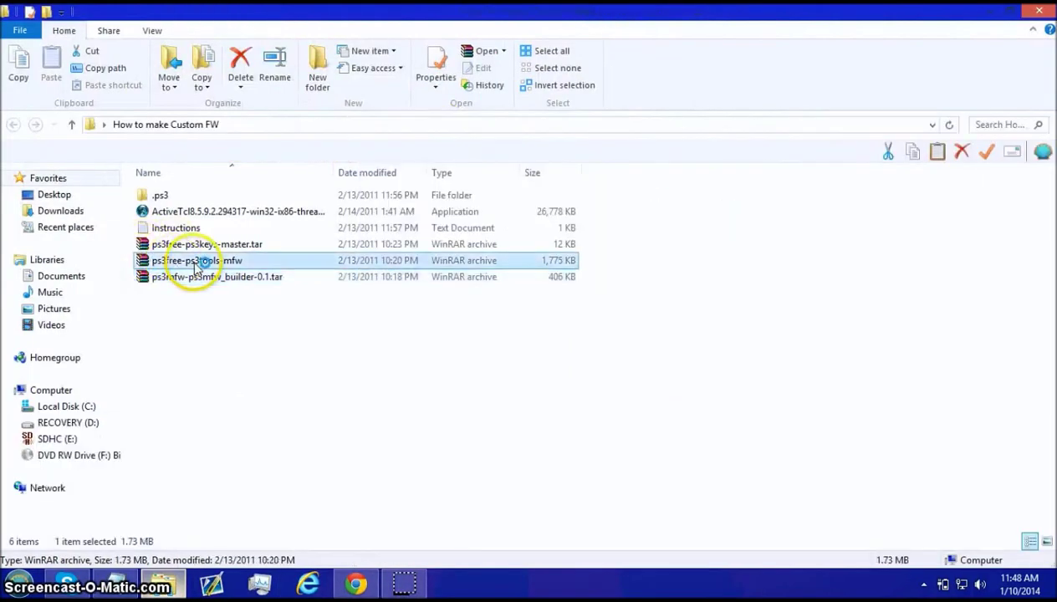
double_click(195, 261)
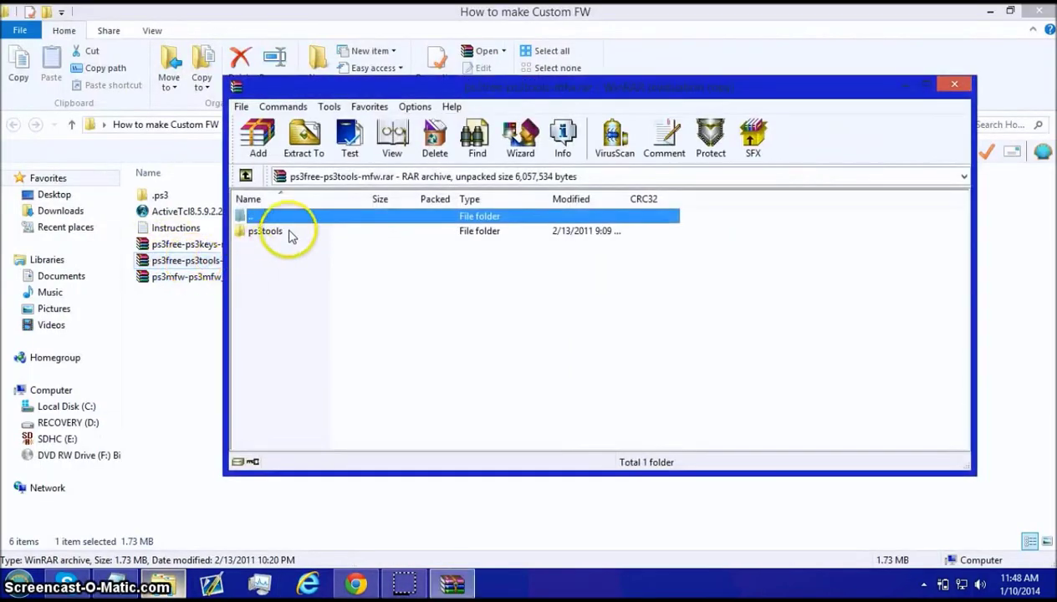
double_click(268, 231)
double_click(300, 219)
drag(287, 240, 233, 248)
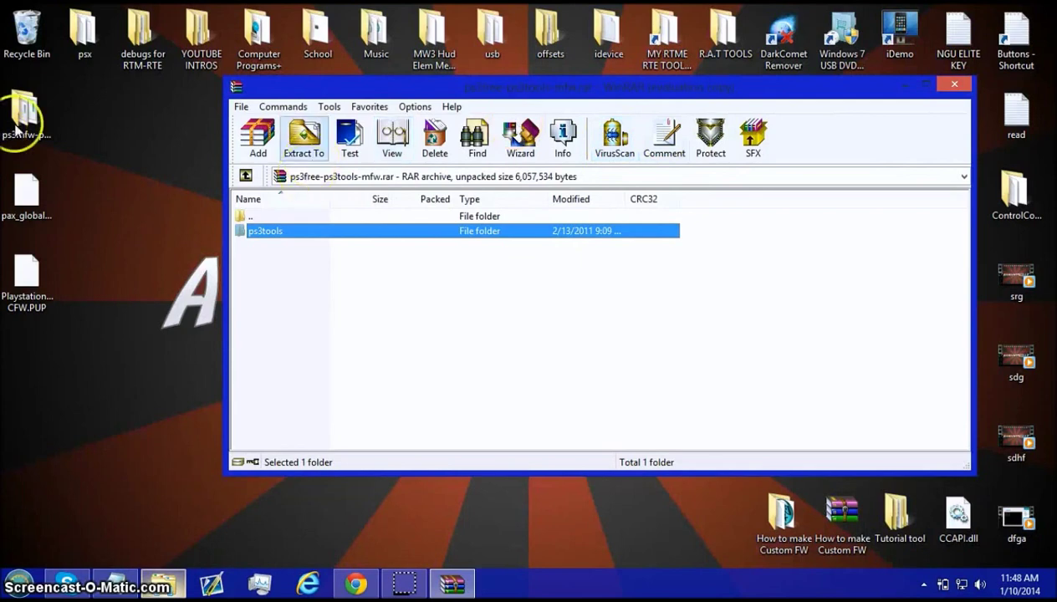
- Open the extracted ps3mfw-ps3mfw_builder folder from the desktop and the ps3tools folder inside the archive
double_click(782, 512)
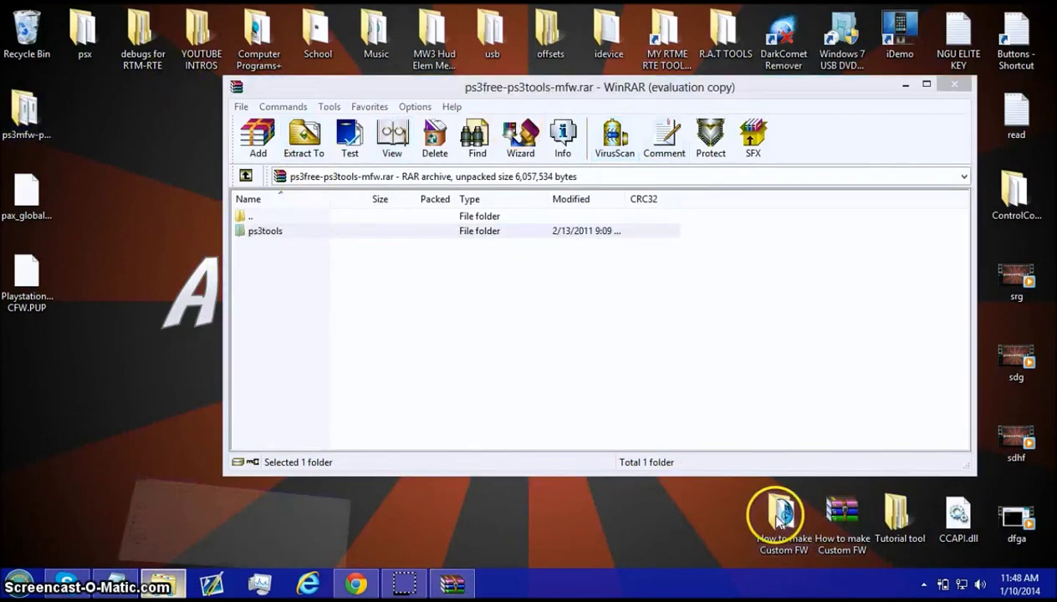
click(741, 223)
click(361, 232)
click(26, 113)
double_click(26, 113)
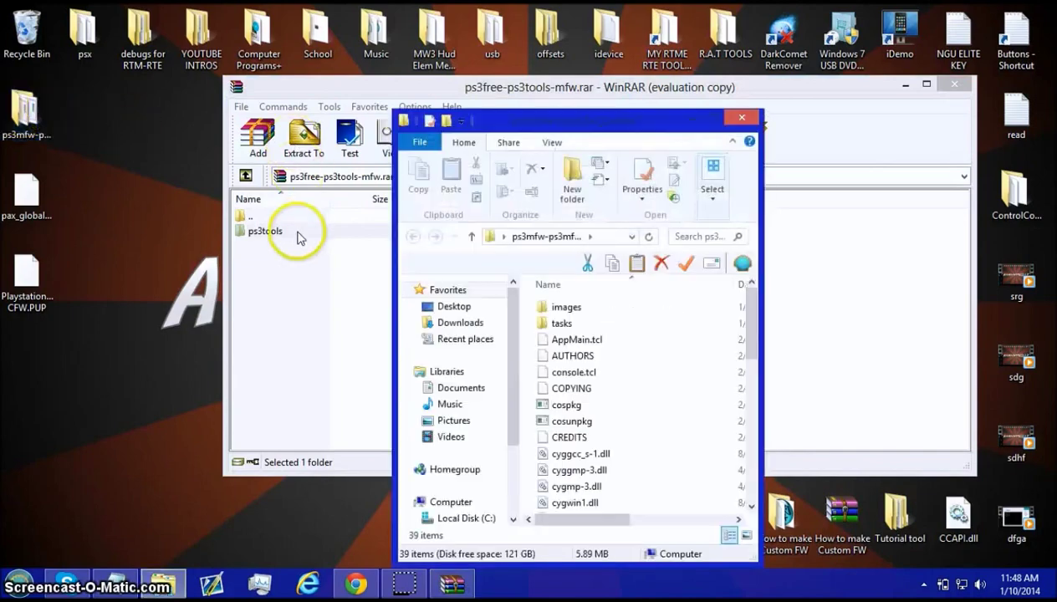
double_click(297, 235)
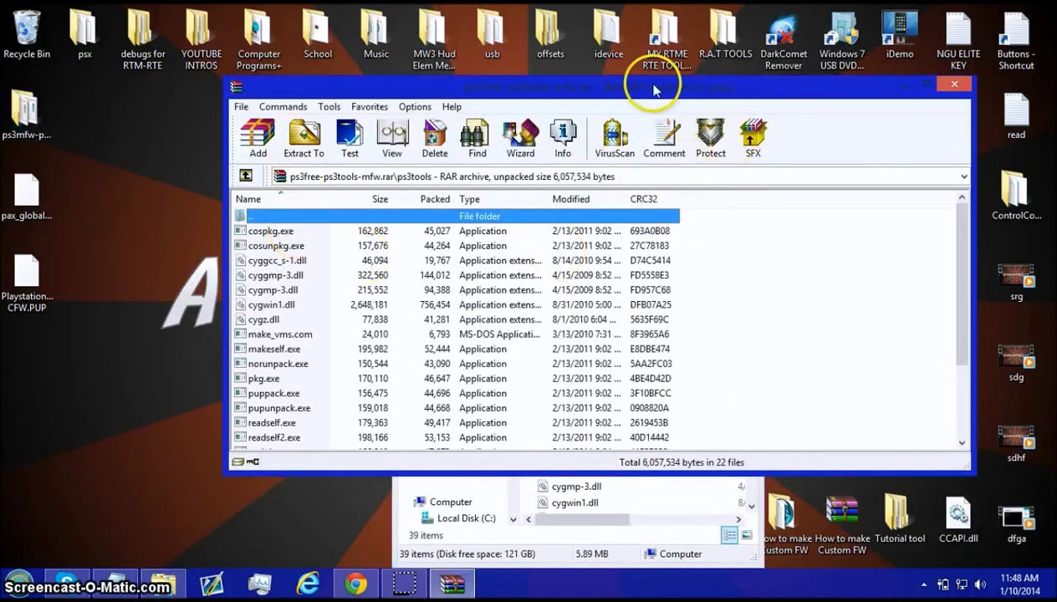
- Try to copy all ps3tools files from the archive into the ps3mfw-ps3mfw_builder folder, and close both windows
drag(654, 90, 815, 163)
drag(610, 144, 507, 106)
click(817, 347)
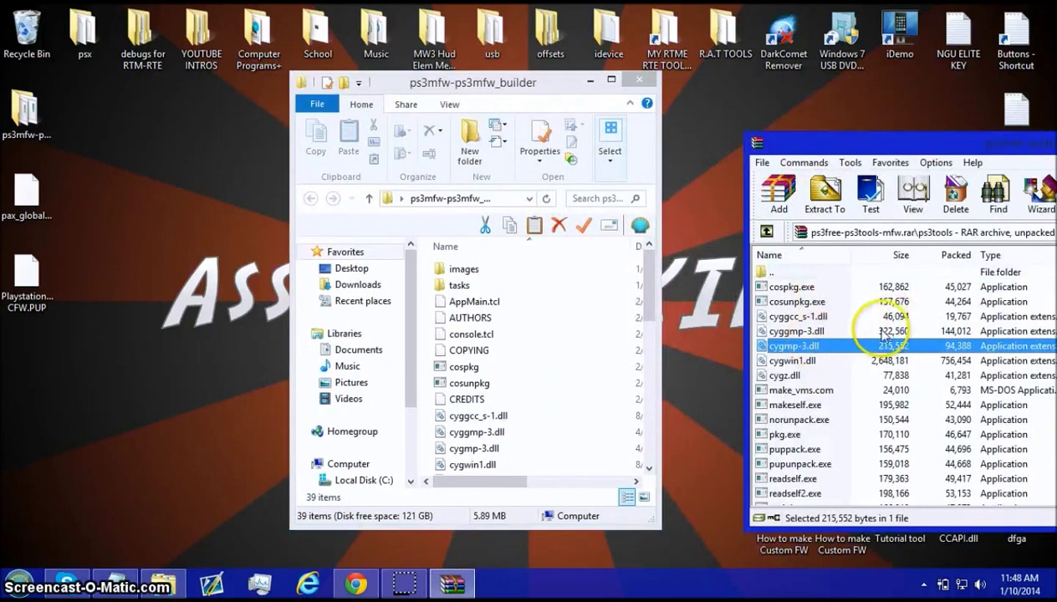
key(ctrl+a)
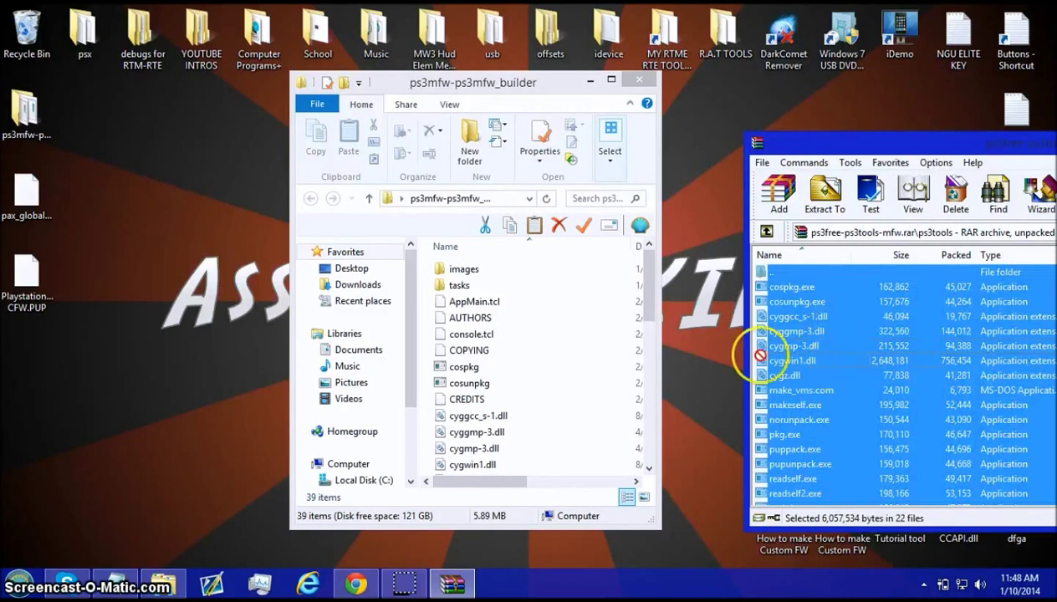
drag(760, 355, 957, 337)
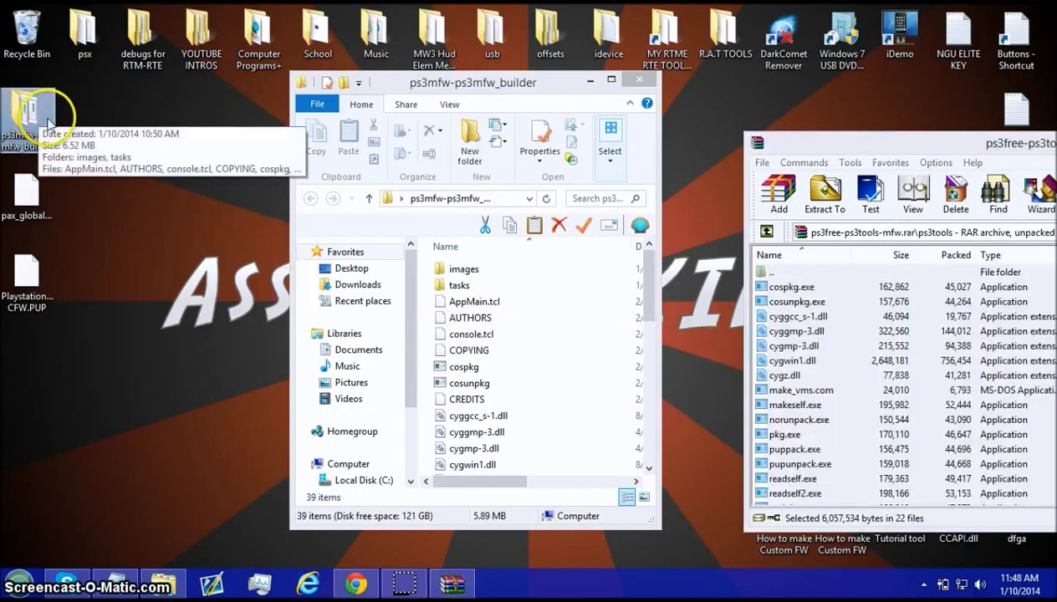
click(639, 79)
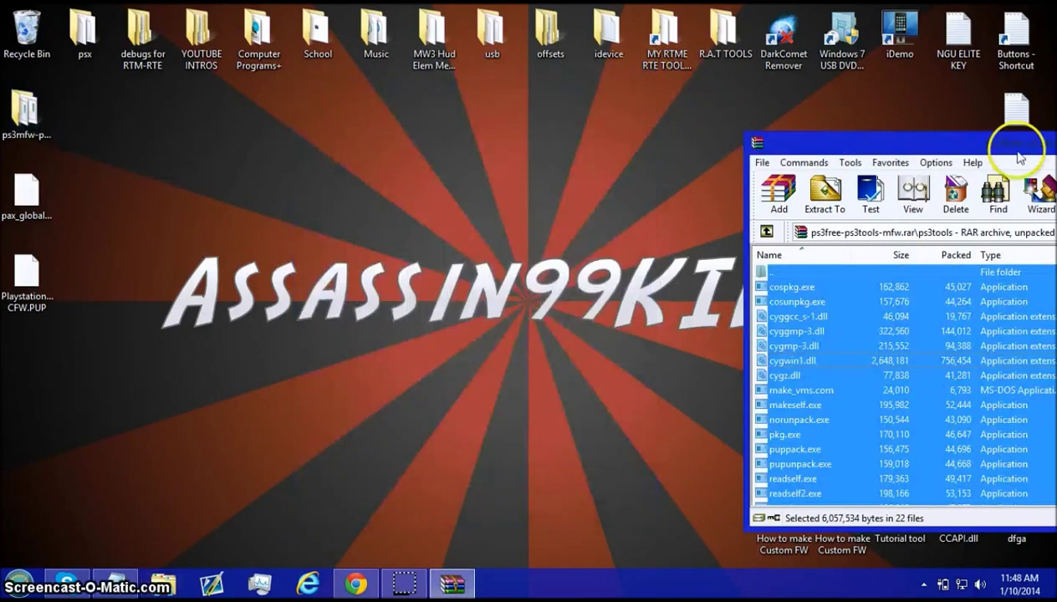
drag(1014, 141, 491, 141)
click(819, 140)
- Reopen the How to make Custom FW folder, check the ActiveTcl installer, and open the ps3free-ps3keys-master.tar archive
double_click(776, 516)
click(533, 284)
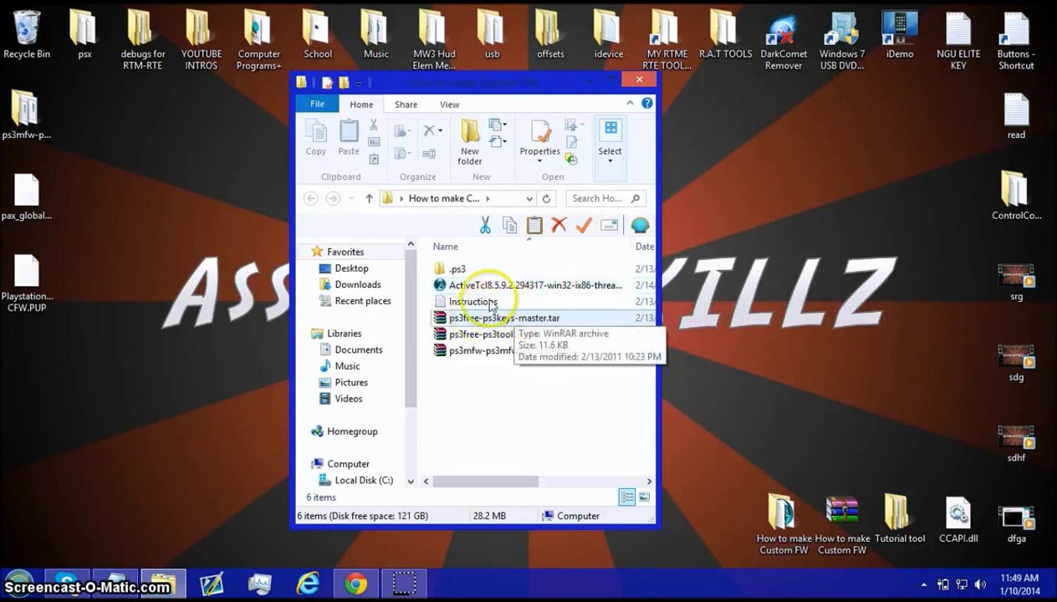
click(461, 284)
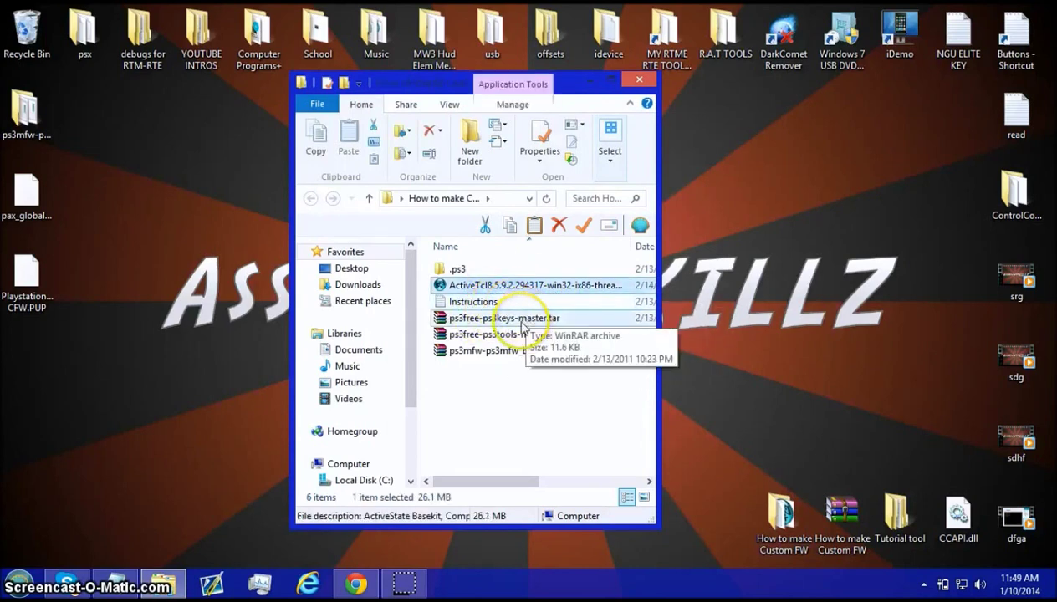
click(522, 322)
double_click(522, 322)
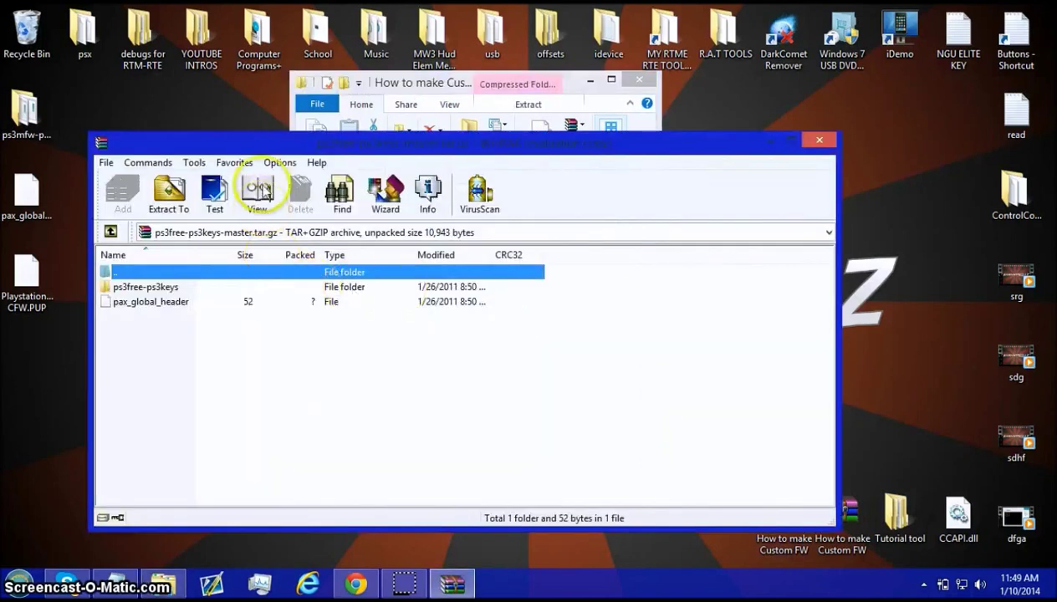
- Match the pax_global_header file in the archive with the extracted copy on the desktop
drag(253, 136, 433, 131)
click(25, 193)
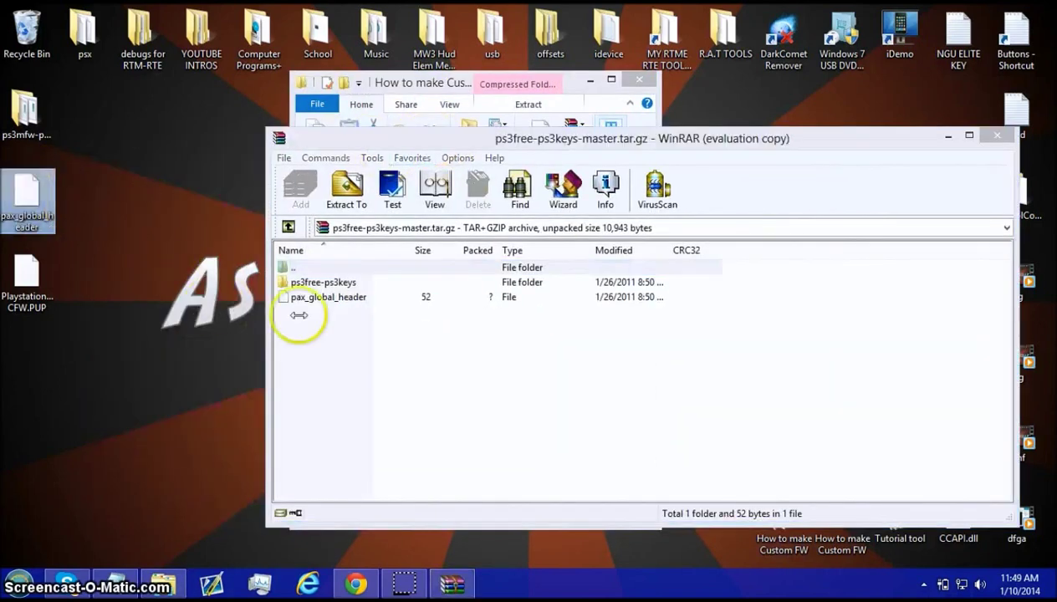
click(346, 306)
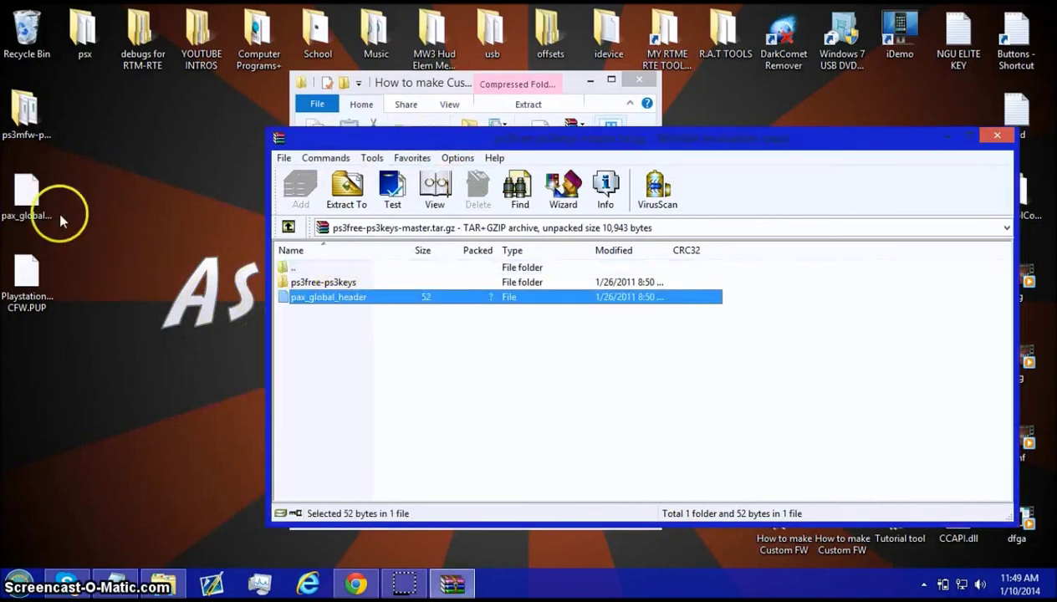
- Compare the key files in the archive's ps3free-ps3keys folder with the ps3mfw-ps3mfw_builder folder, and close all the windows
double_click(324, 283)
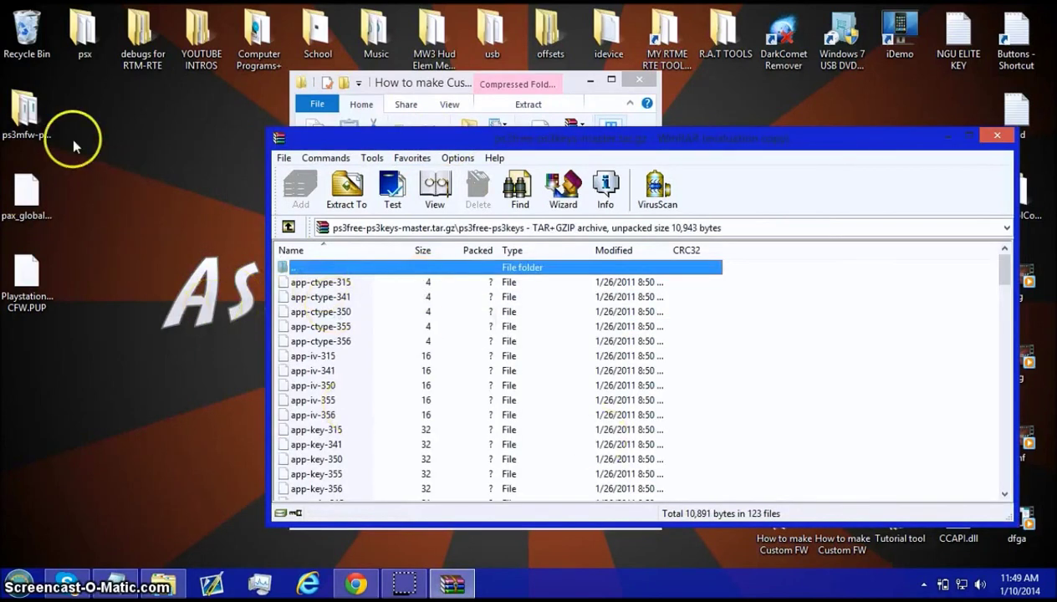
click(38, 117)
double_click(39, 117)
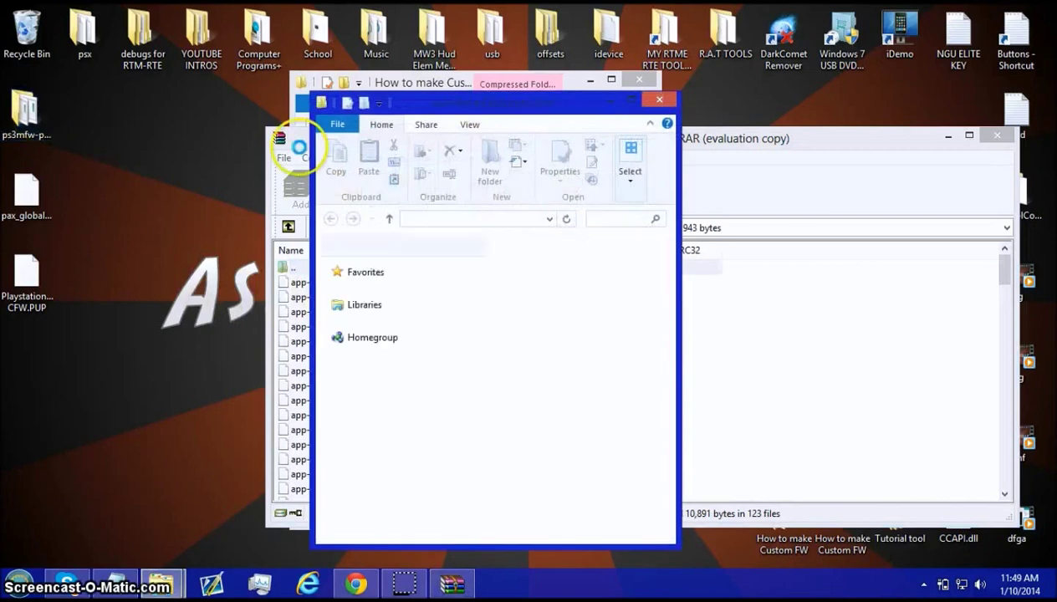
scroll(649, 327, down, 9)
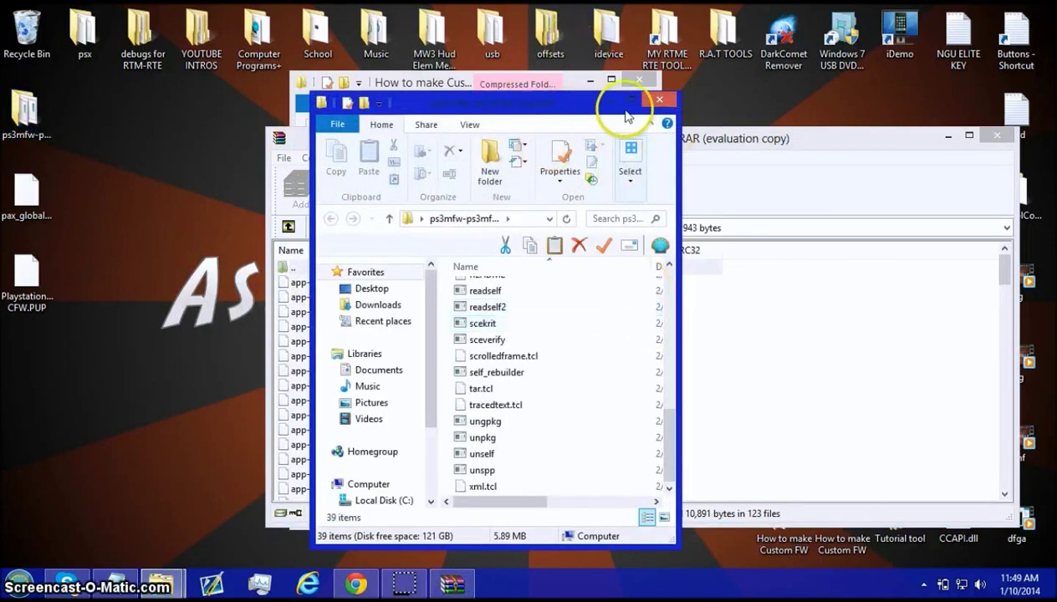
click(666, 101)
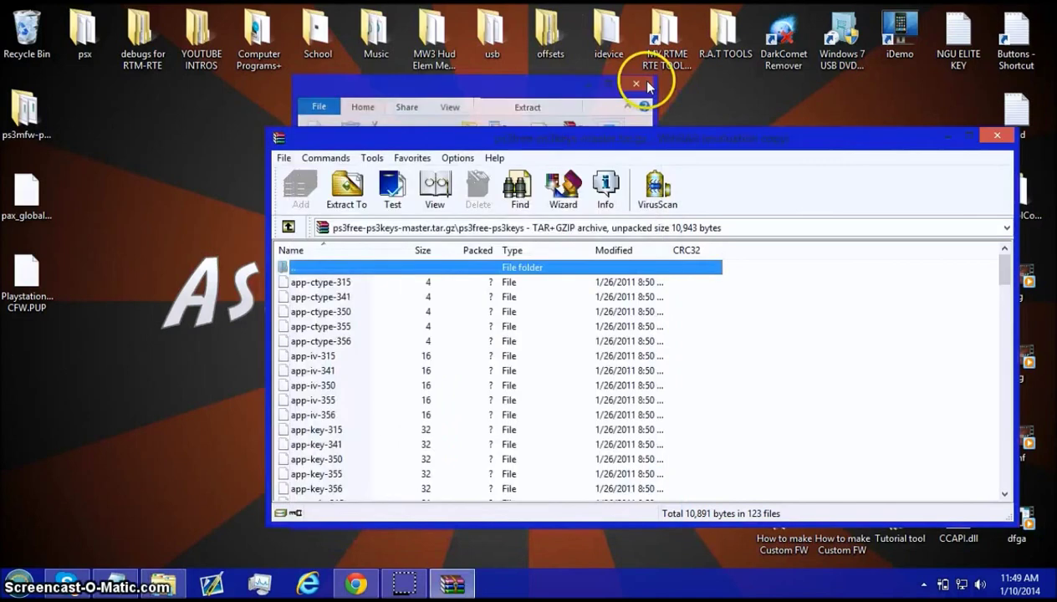
double_click(351, 267)
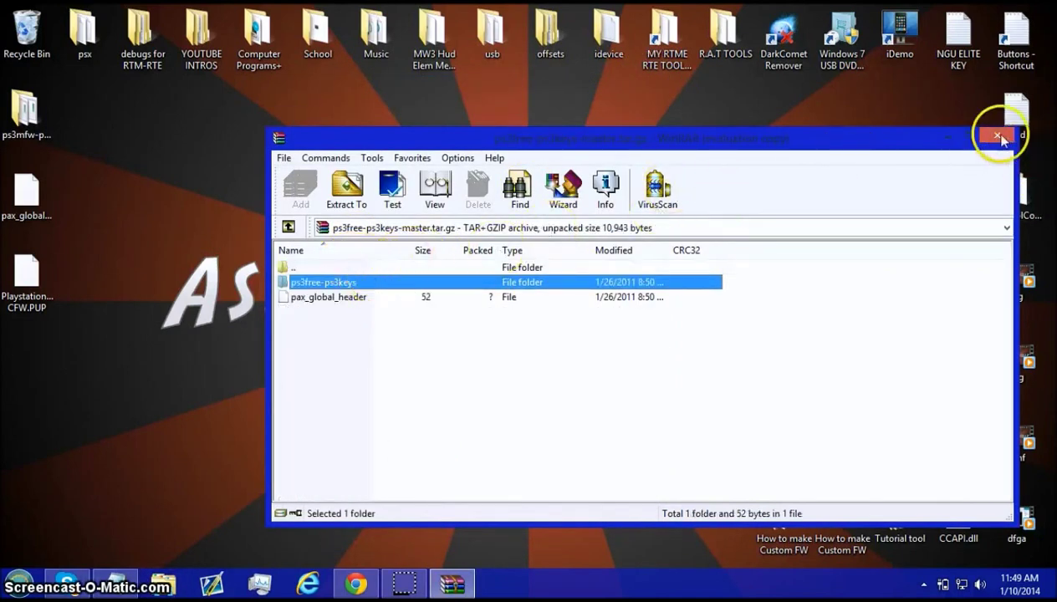
click(997, 136)
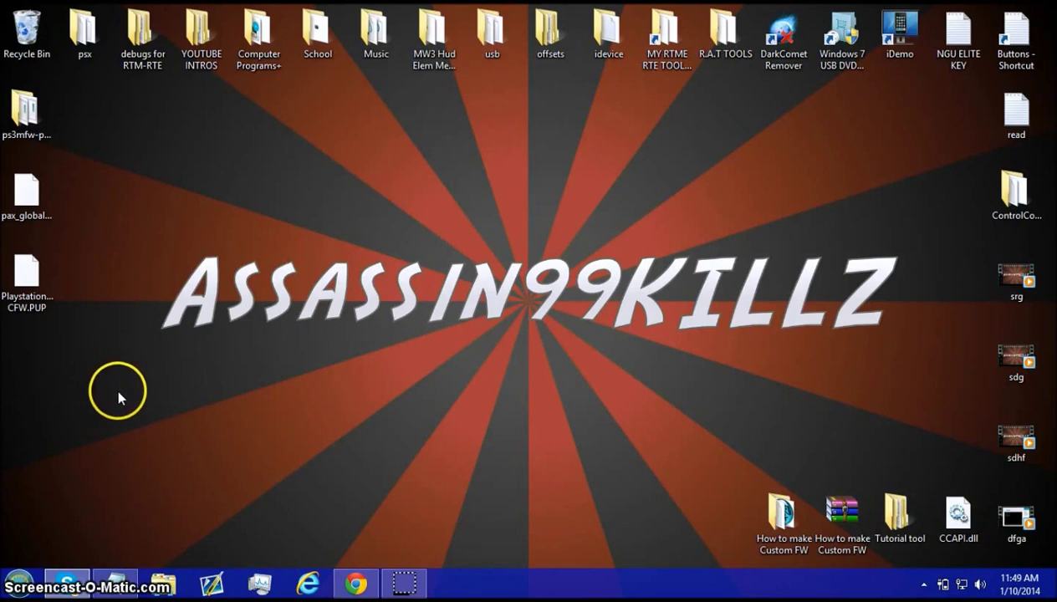
- Open the user profile folder by running %userprofile%
key(super+r)
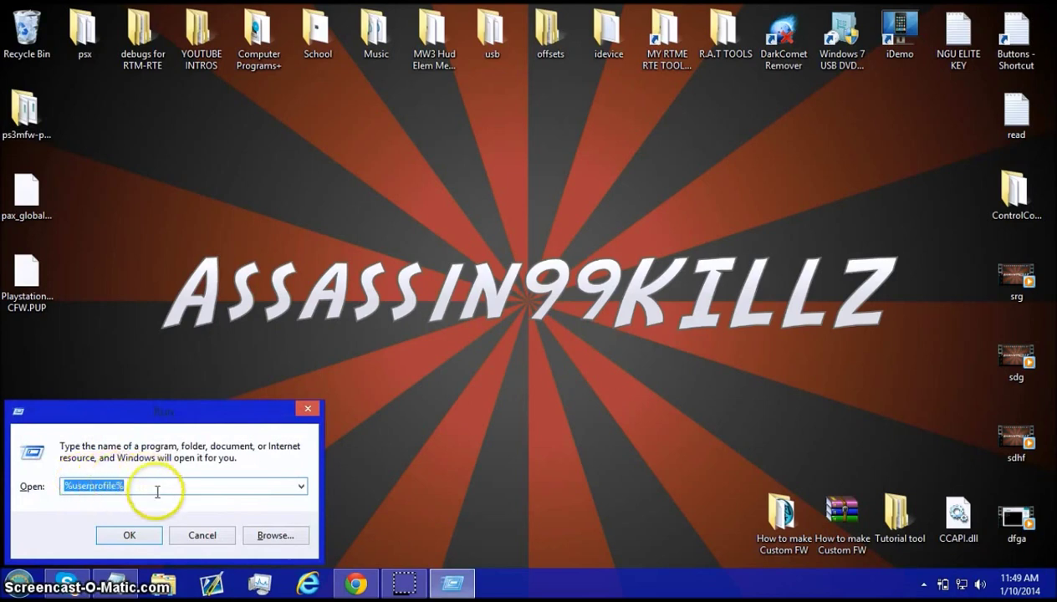
click(129, 536)
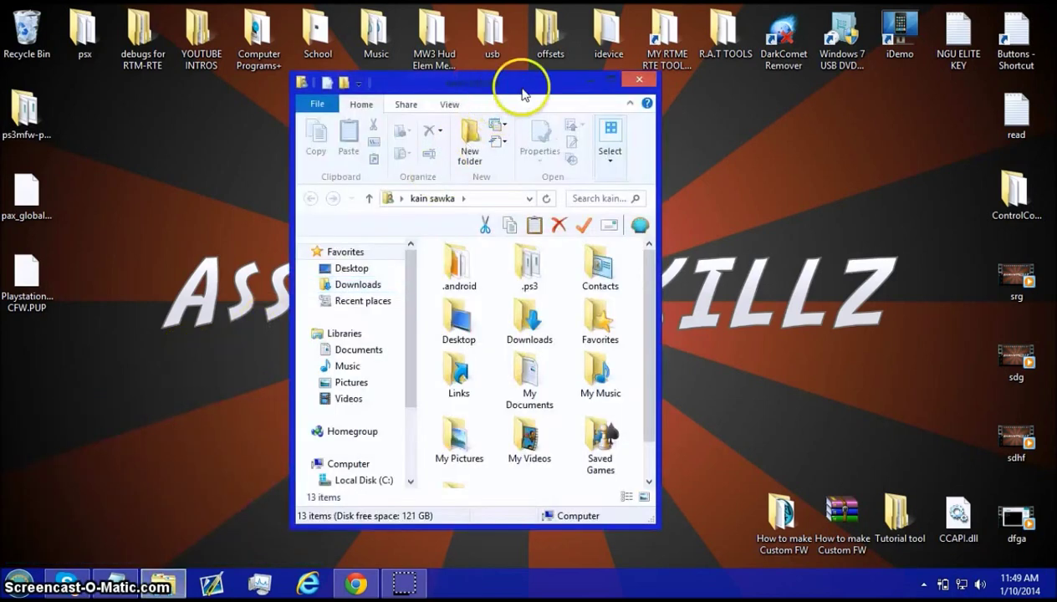
drag(521, 78, 492, 74)
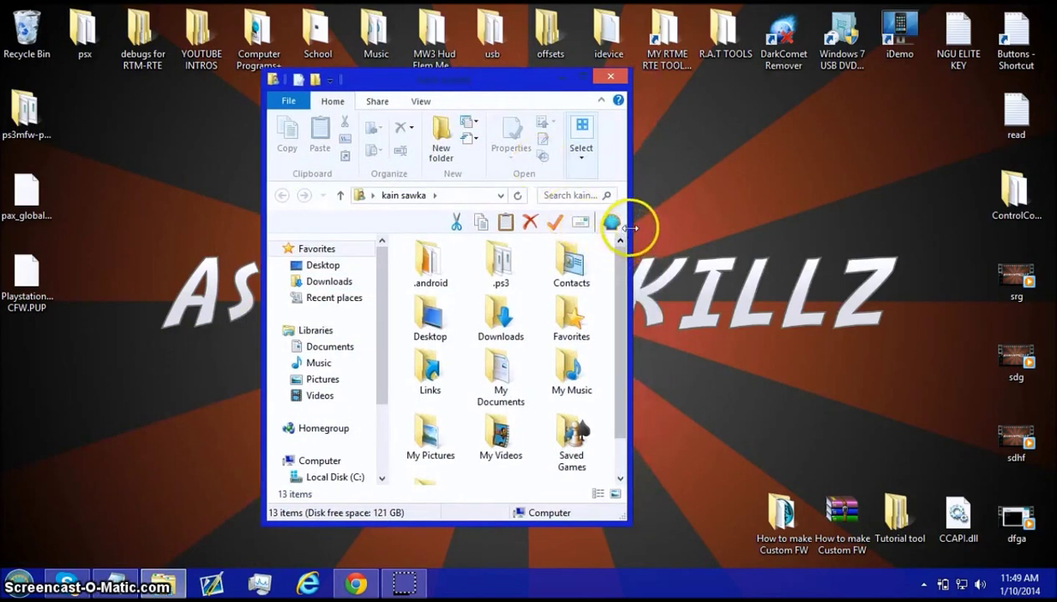
- Open the How to make Custom FW folder, browse the key files in its .ps3 subfolder, and return to the parent folder
drag(628, 227, 690, 242)
click(779, 511)
double_click(778, 511)
click(481, 286)
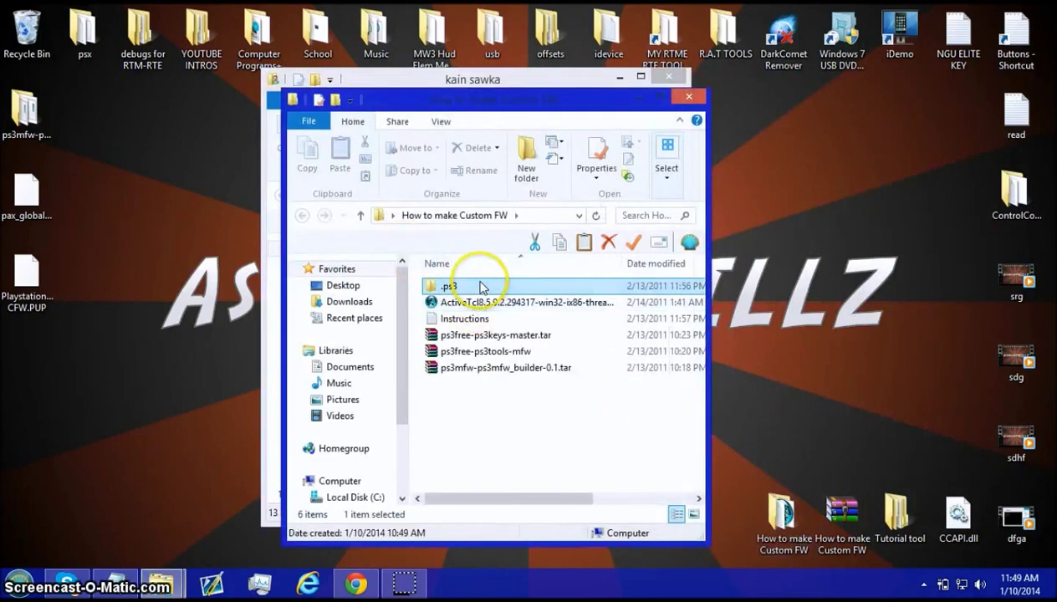
double_click(480, 286)
scroll(510, 394, down, 10)
scroll(524, 382, up, 10)
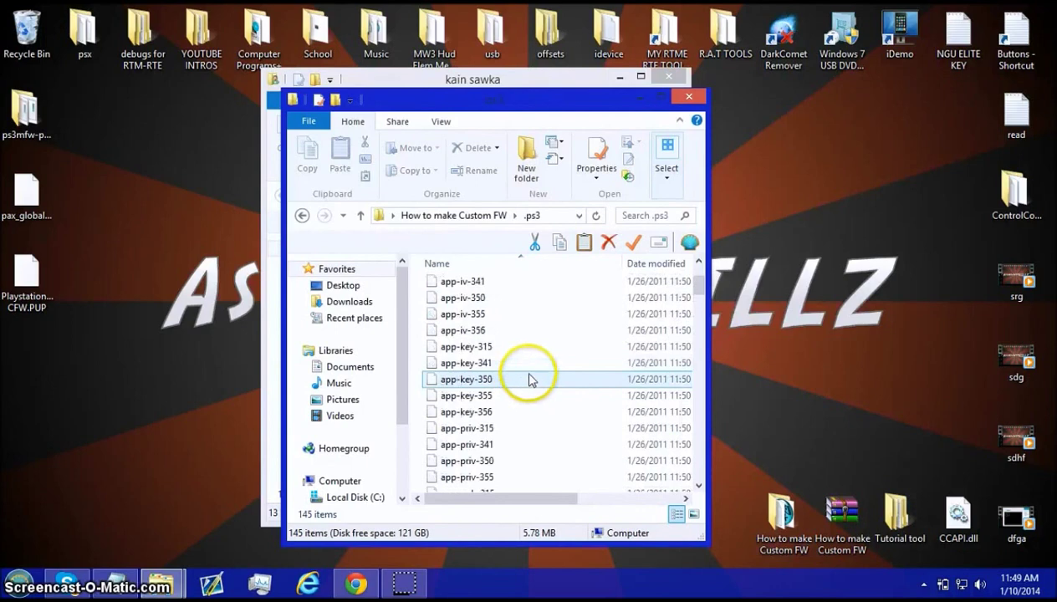
click(465, 215)
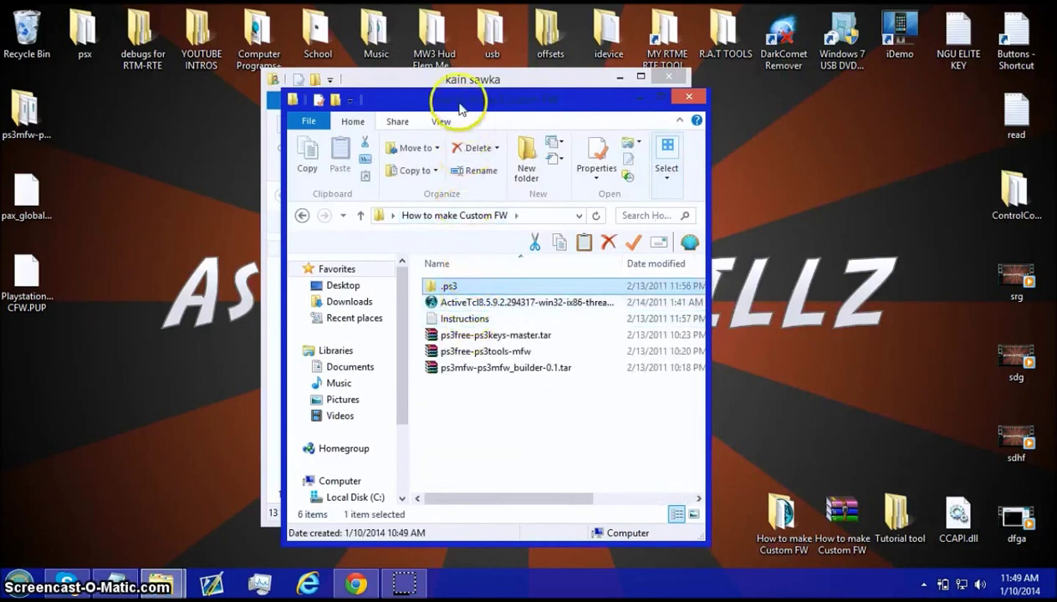
- Compare the .ps3 folder in How to make Custom FW with the one in the user profile folder, and close both windows
drag(451, 99, 859, 71)
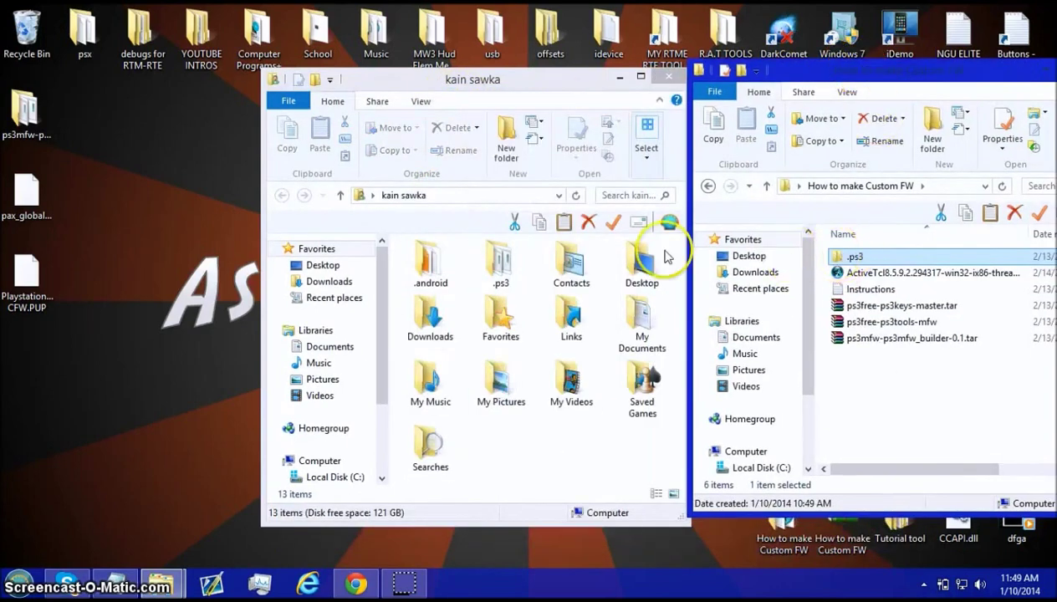
drag(666, 255, 868, 256)
drag(913, 77, 637, 65)
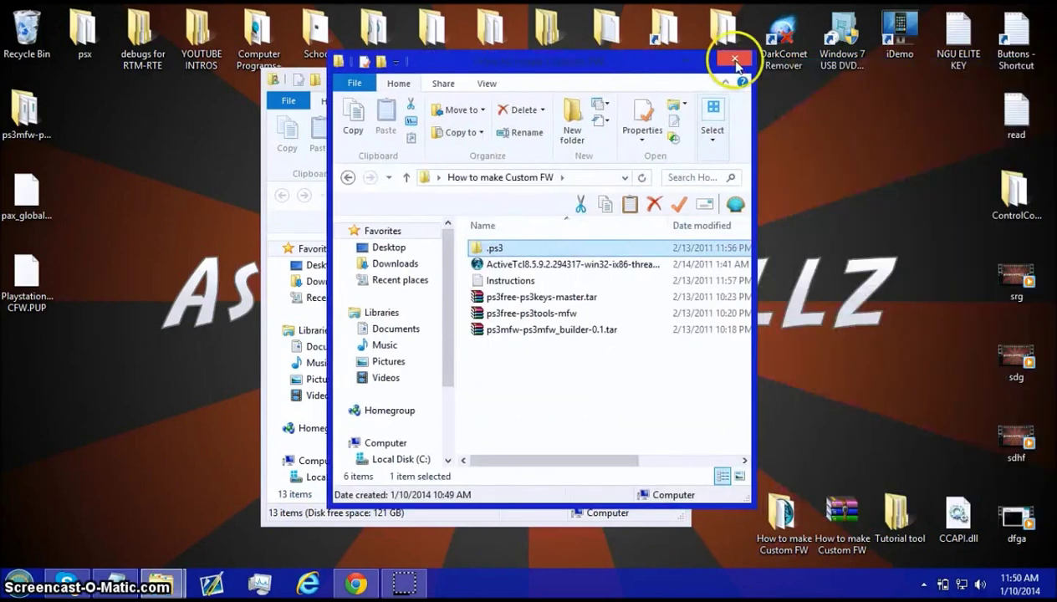
click(734, 60)
click(669, 79)
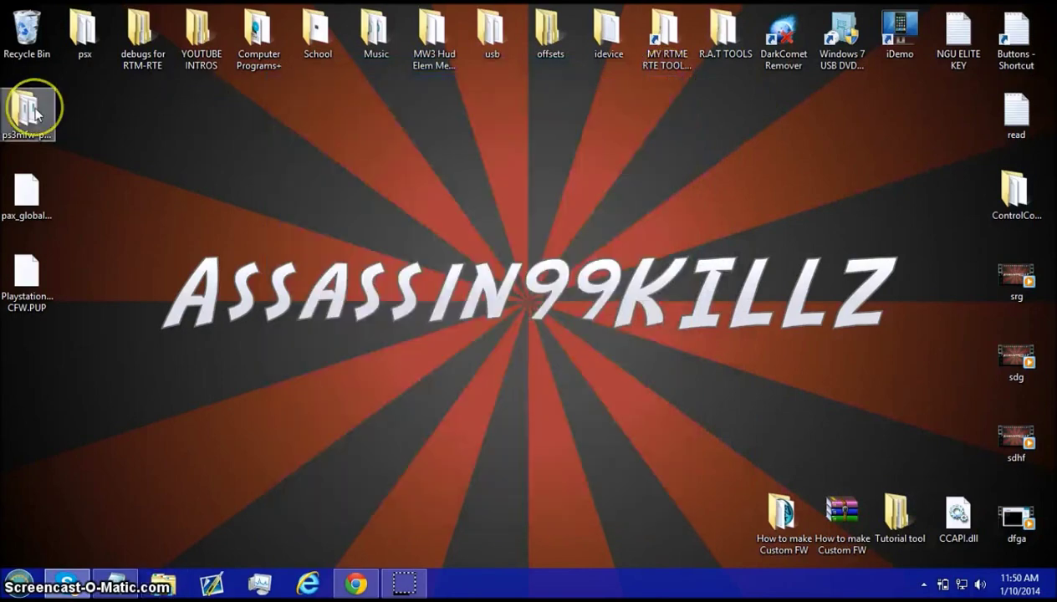
- Open the ps3mfw-ps3mfw_builder folder from the desktop in a maximized window
double_click(35, 113)
click(503, 67)
drag(503, 66, 500, 2)
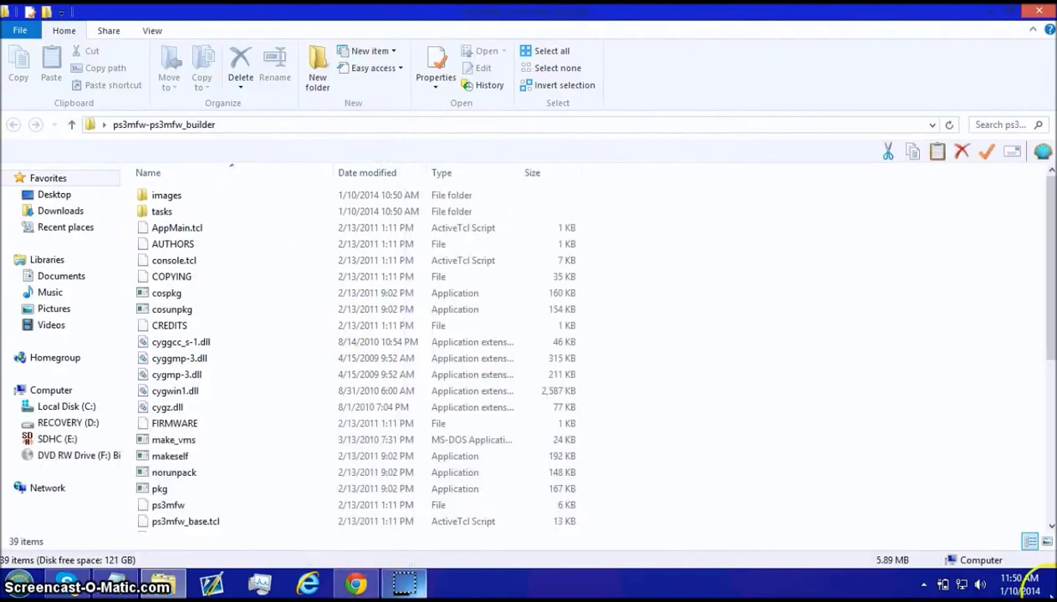
- Launch the ActiveTcl 8.5.9.2 installer from the How to make Custom FW folder on the desktop
key(super+d)
click(797, 523)
double_click(786, 525)
click(528, 285)
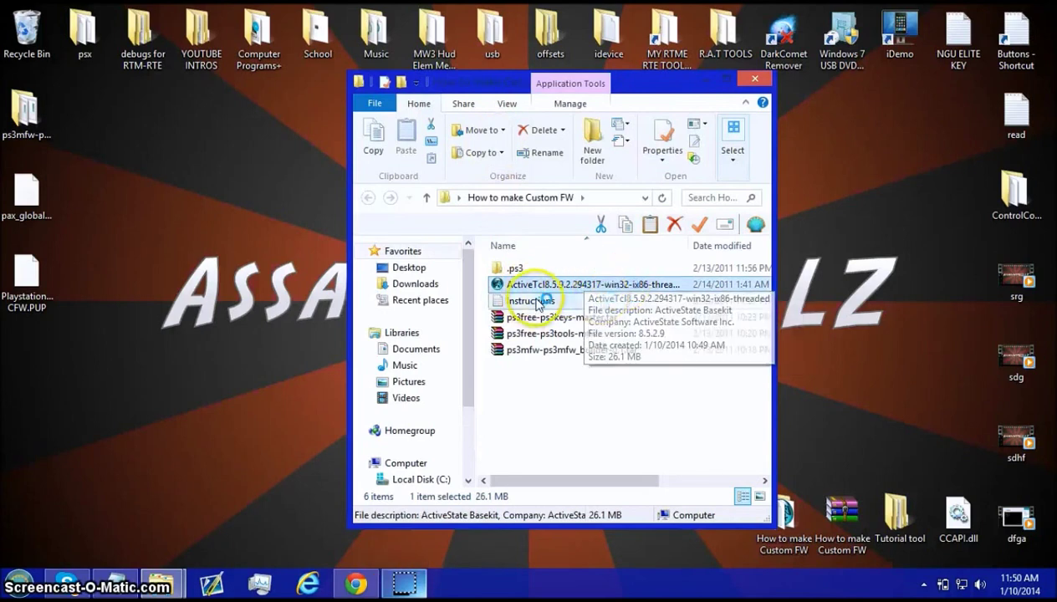
double_click(554, 284)
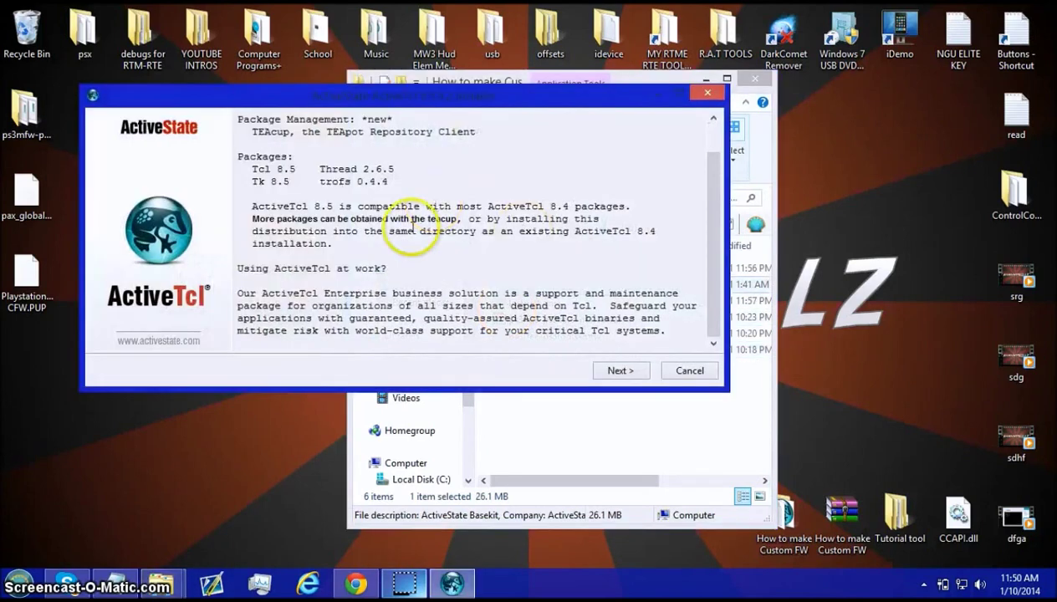
- Accept the ActiveTcl license agreement, proceed to the demos directory page, and exit the installer and its folder
click(609, 370)
click(412, 331)
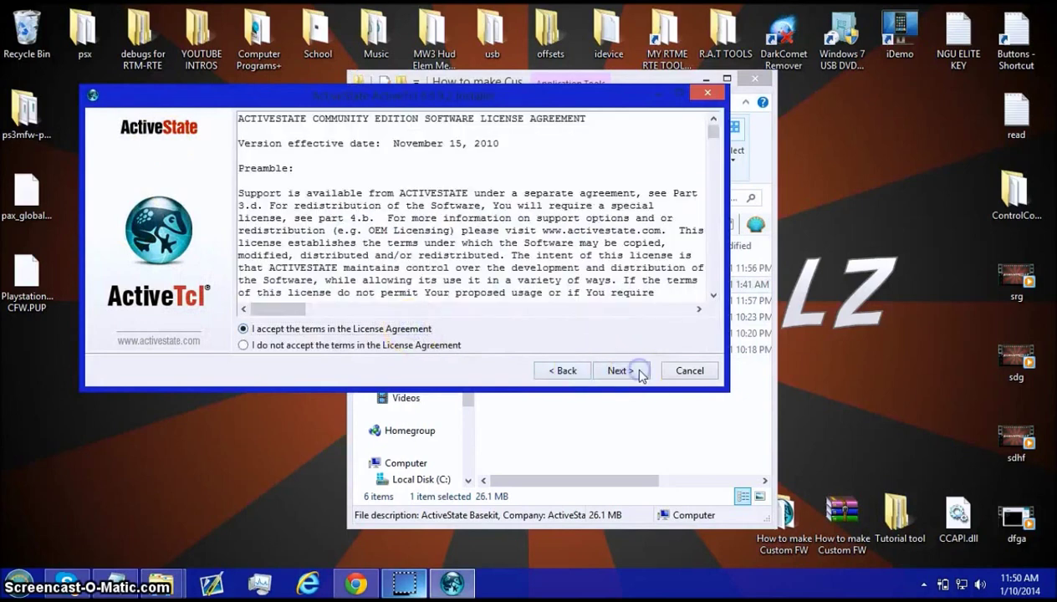
click(620, 370)
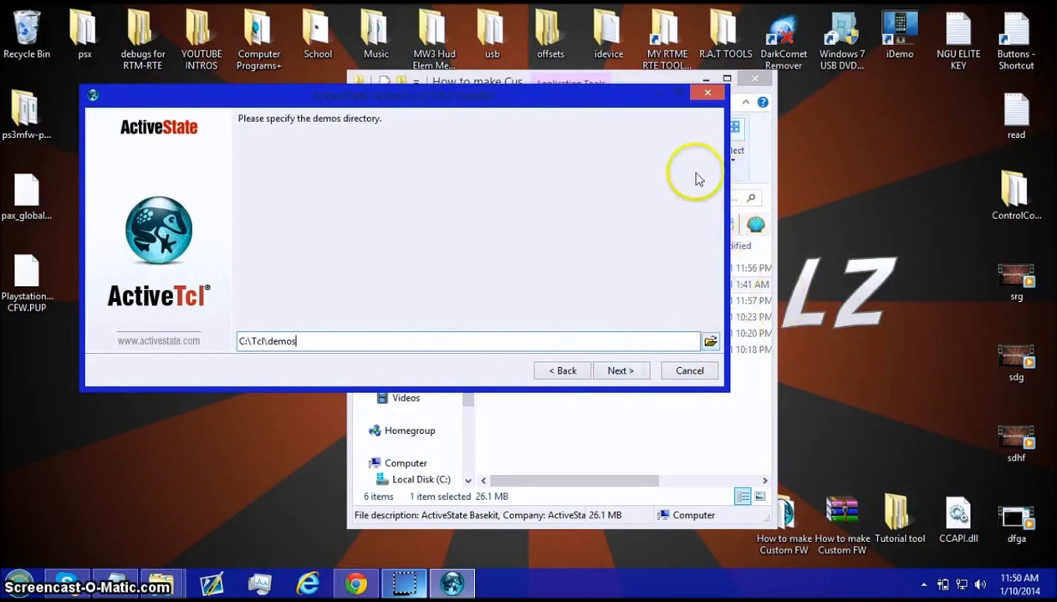
click(702, 93)
click(561, 347)
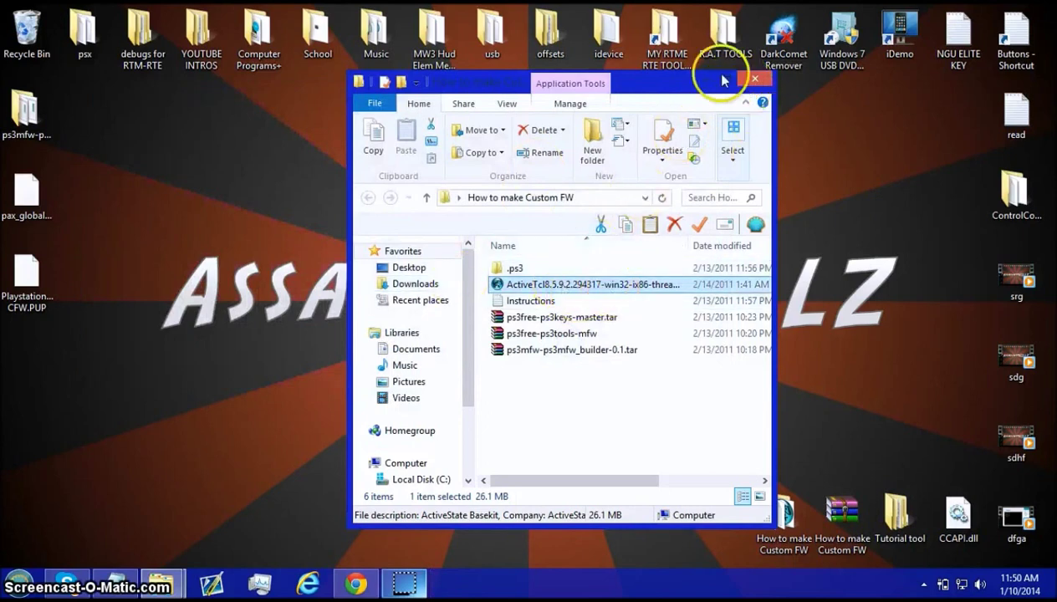
click(753, 79)
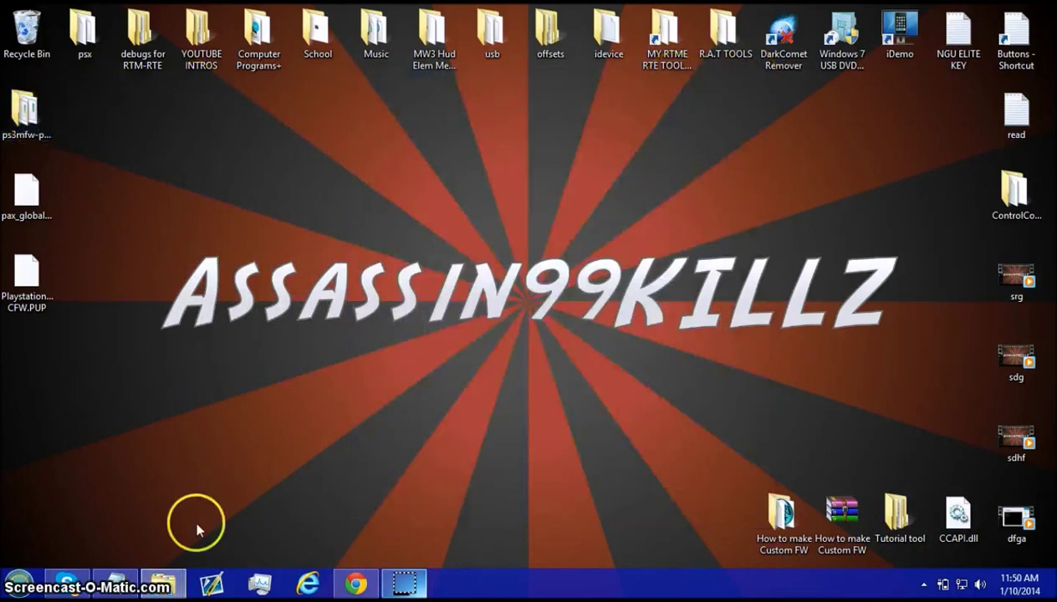
- Return to the ps3mfw-ps3mfw_builder folder and run AppMain.tcl to start PS3MFW Builder
click(163, 583)
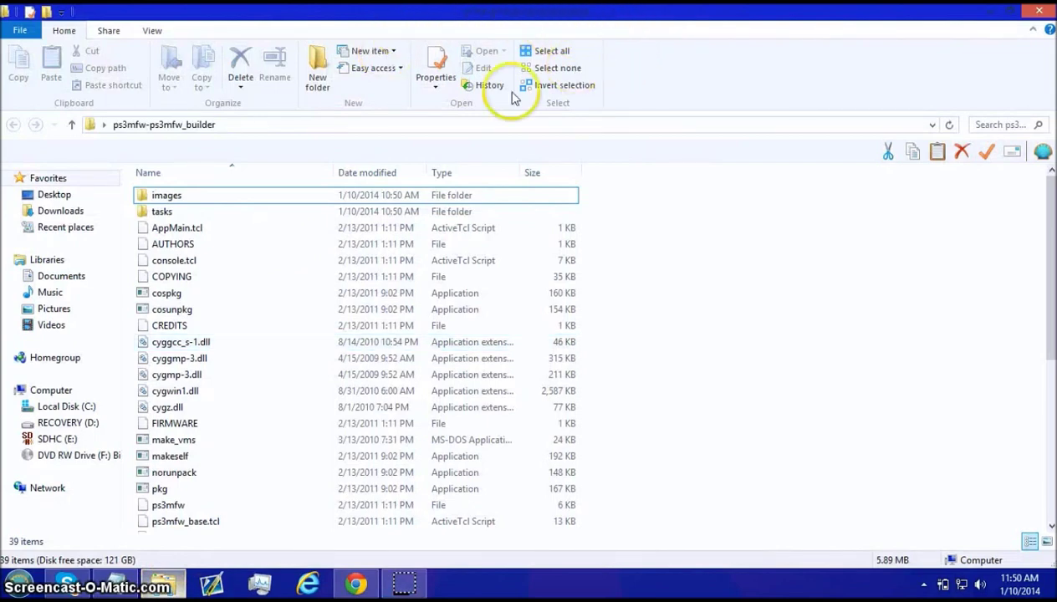
click(213, 198)
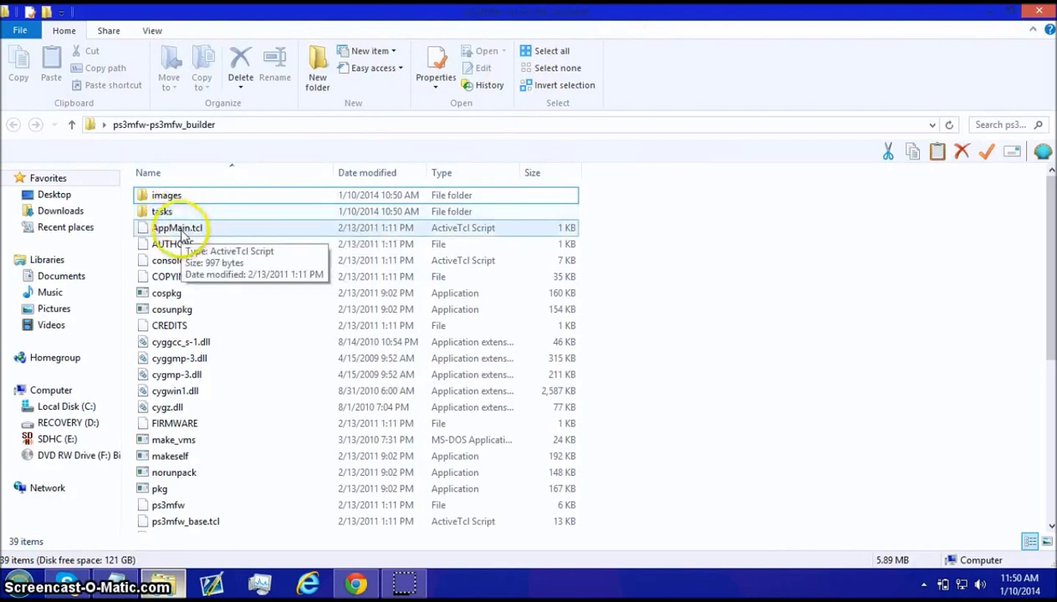
click(183, 234)
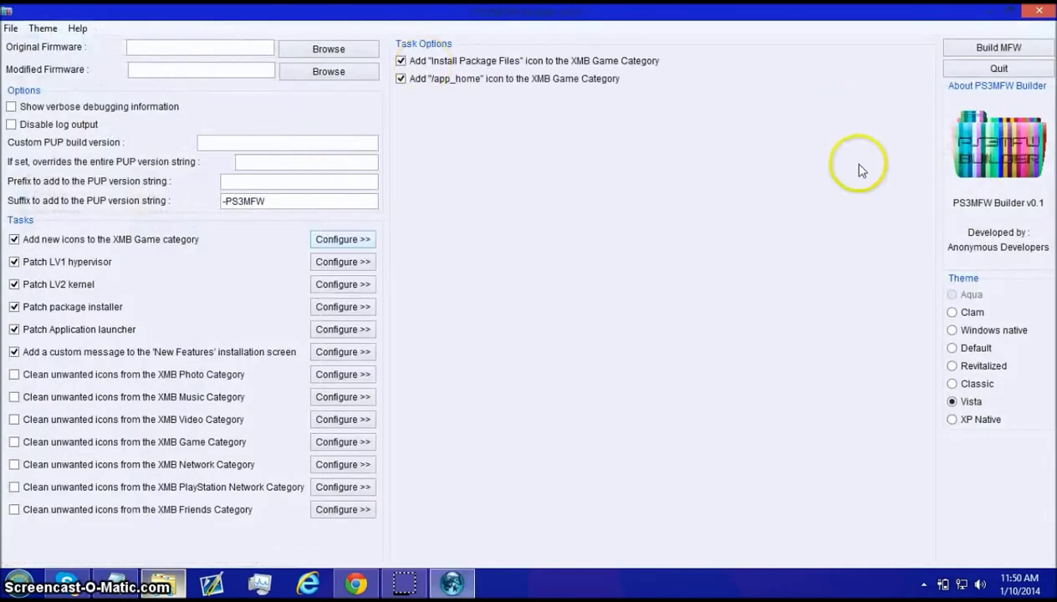
- Review the XMB Game category icon options, the PUP version string settings and the available file commands
click(470, 66)
click(470, 80)
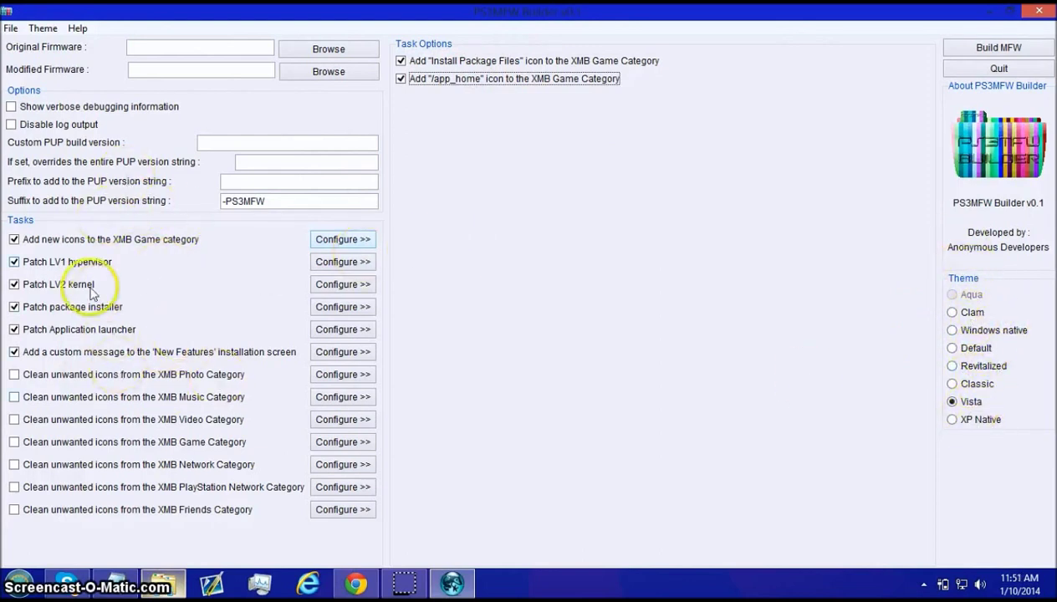
click(343, 201)
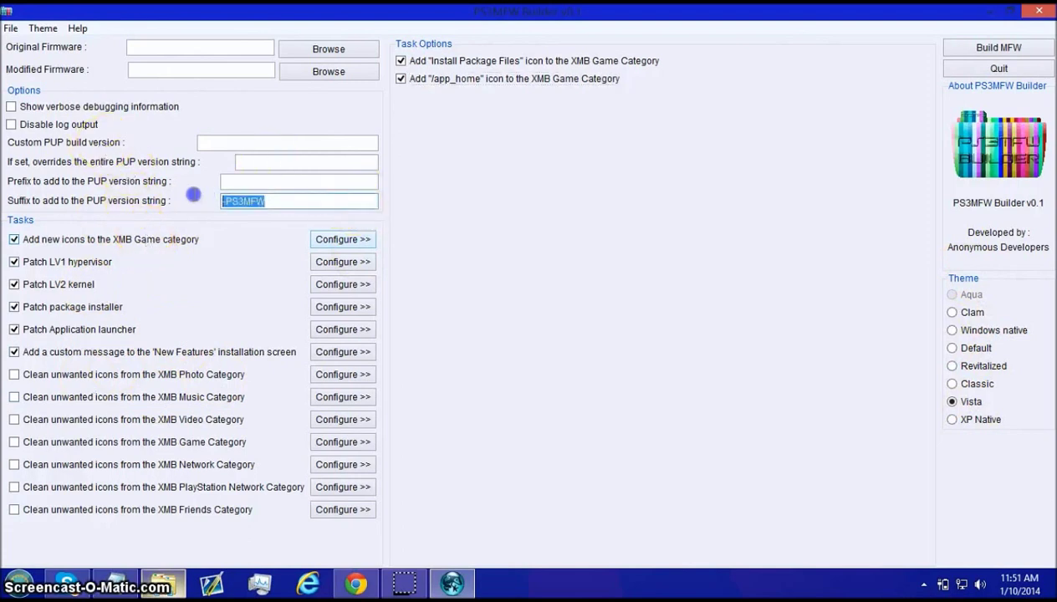
click(266, 161)
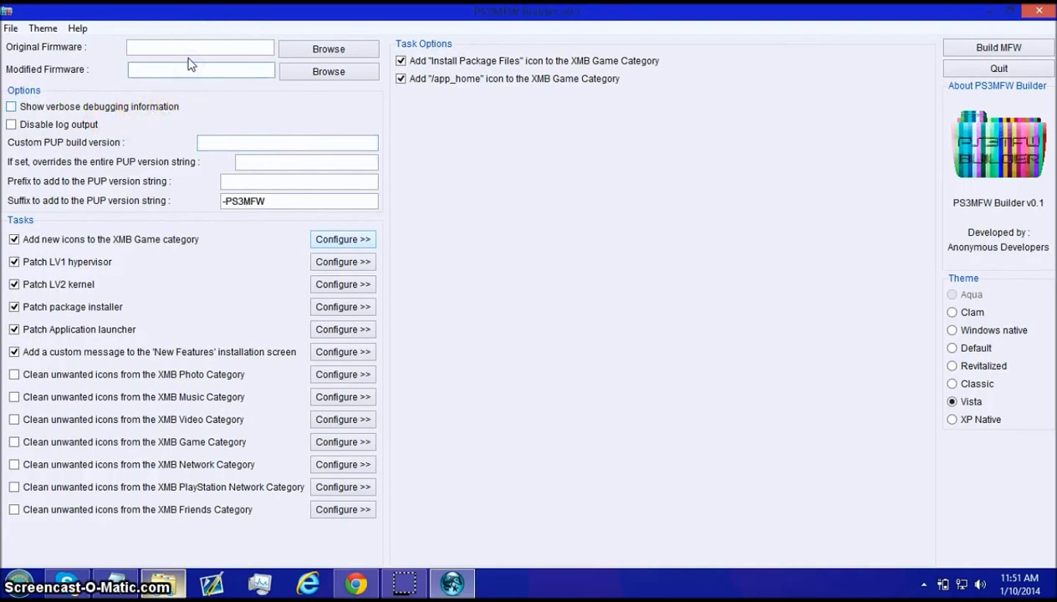
click(15, 29)
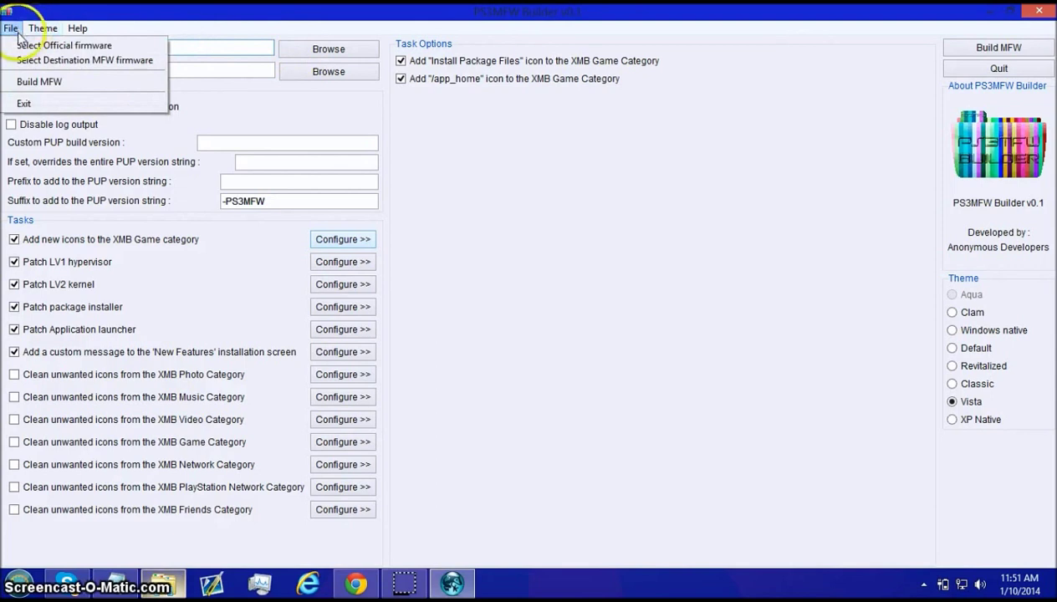
click(227, 52)
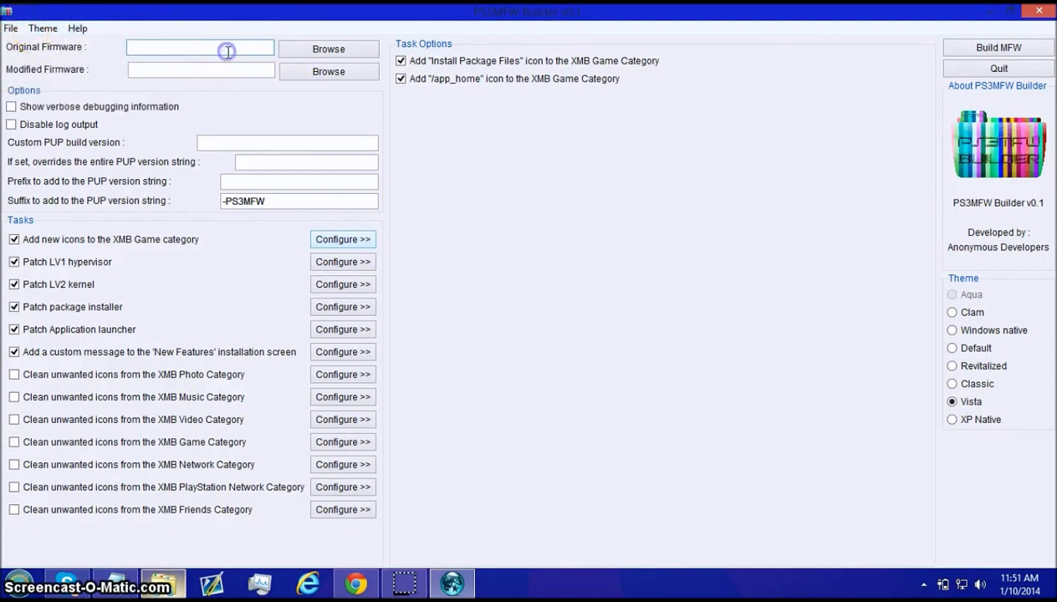
- Browse for the original firmware on the desktop, going through psx and CFW MODS to the System Stuff folder
click(328, 48)
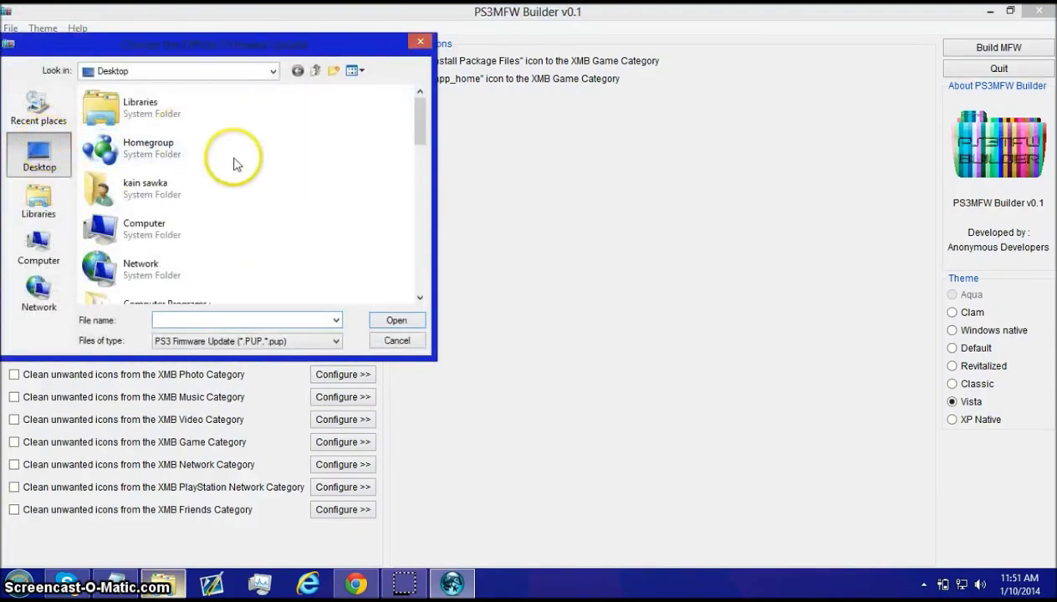
scroll(226, 172, down, 3)
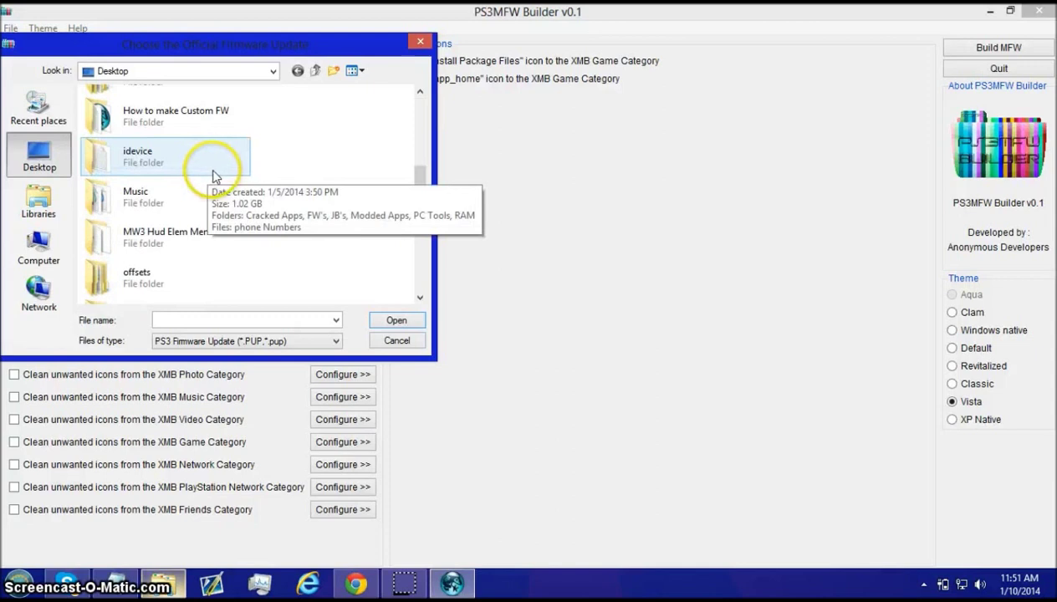
click(229, 205)
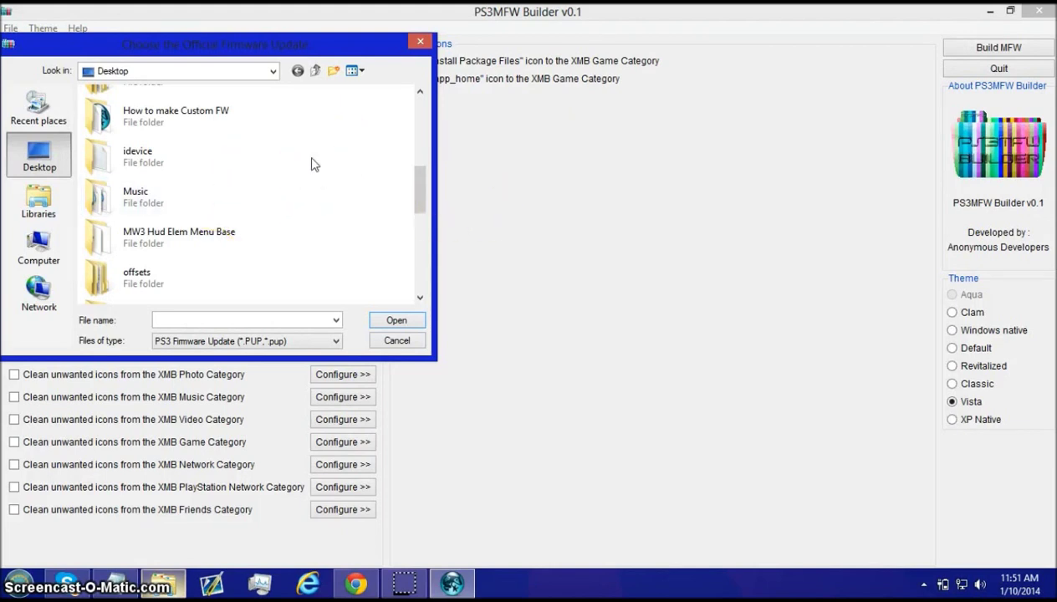
scroll(299, 164, down, 5)
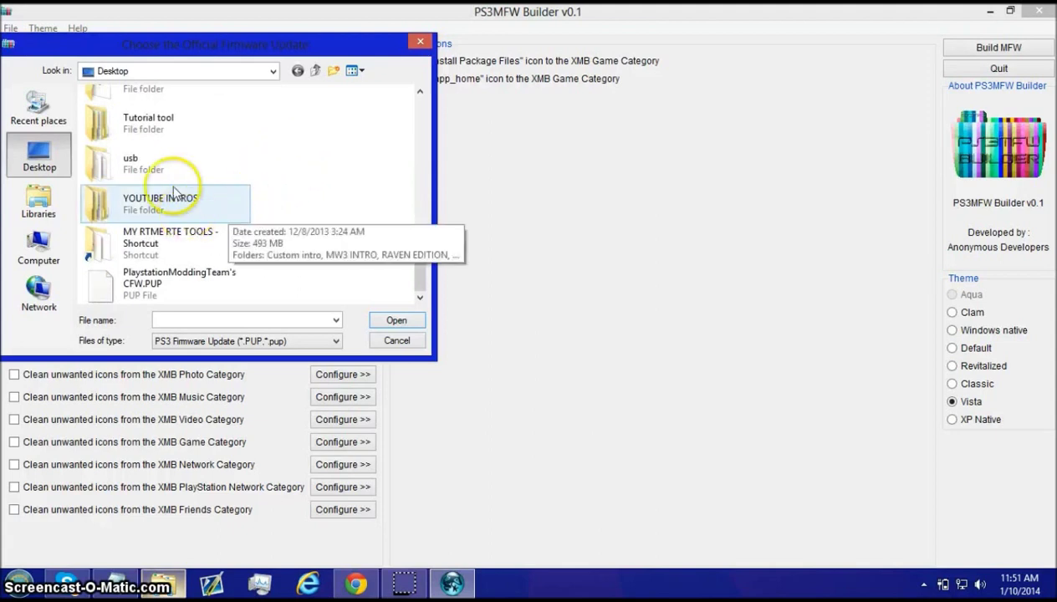
scroll(174, 178, up, 2)
double_click(154, 111)
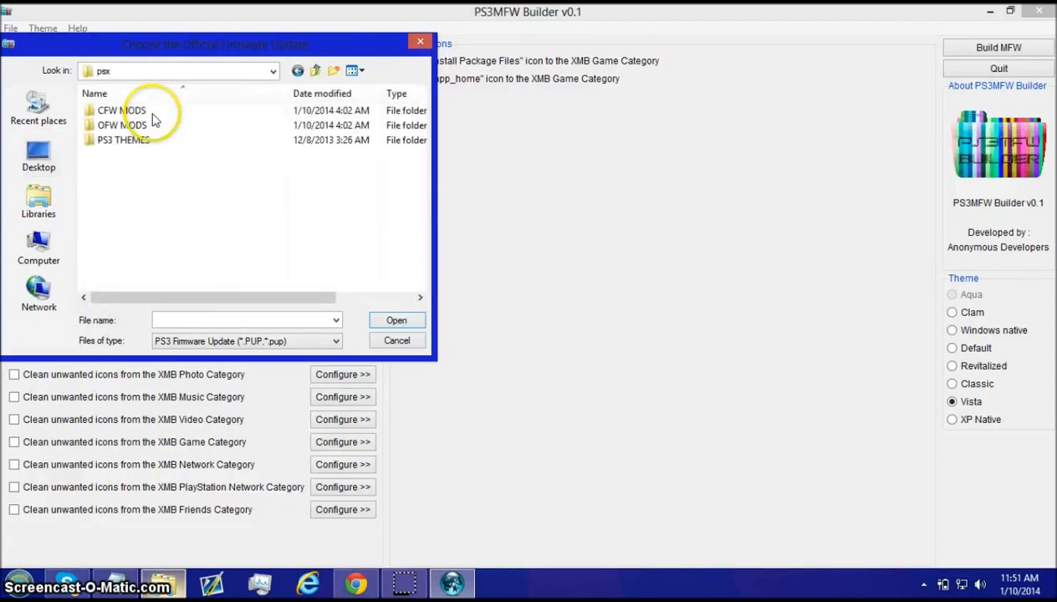
click(148, 112)
double_click(148, 111)
click(133, 139)
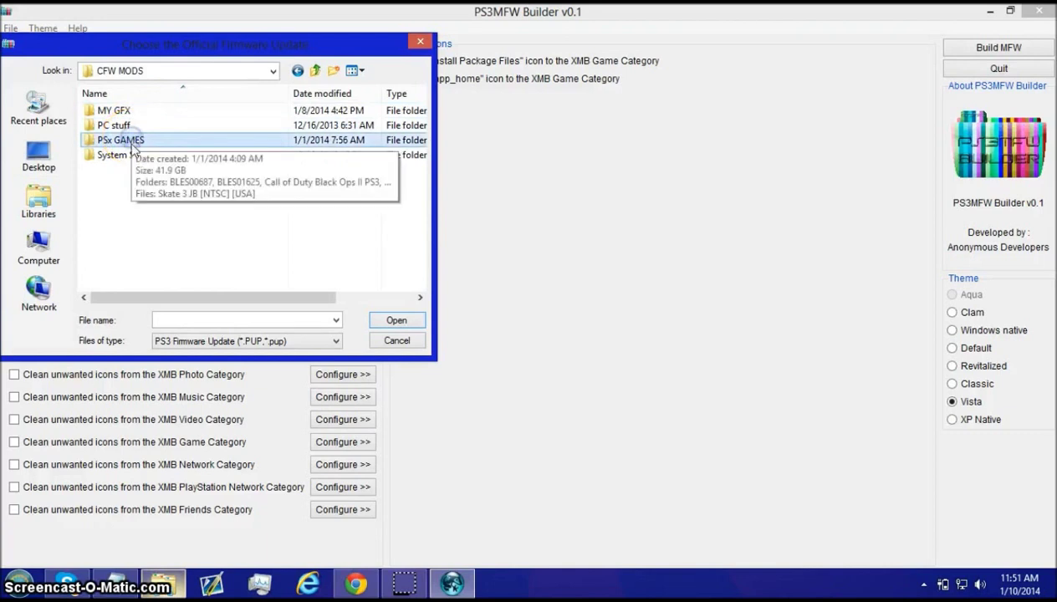
click(130, 140)
double_click(132, 155)
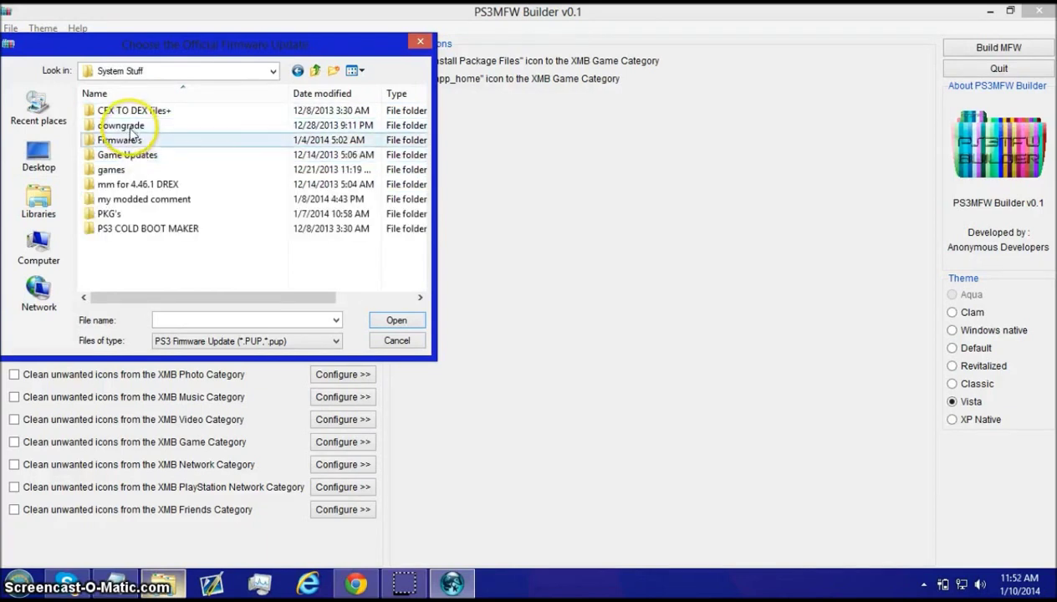
- Load PS3UPDAT.PUP from the UPDATE folder inside the firmware collection as the original firmware
double_click(118, 139)
double_click(123, 112)
double_click(123, 112)
double_click(123, 111)
double_click(123, 111)
double_click(123, 111)
click(134, 113)
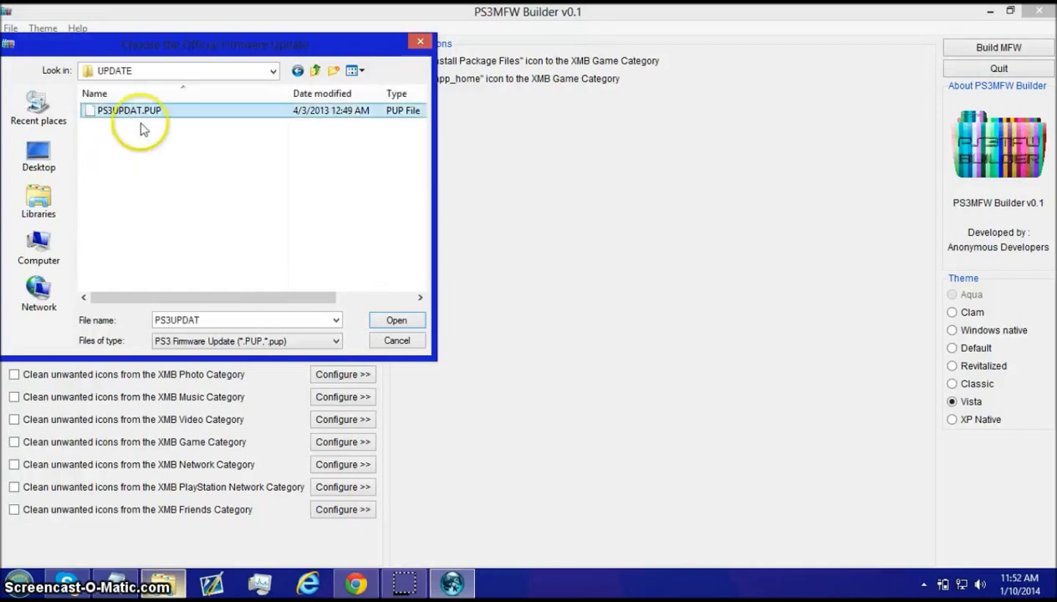
click(391, 319)
click(322, 72)
click(62, 146)
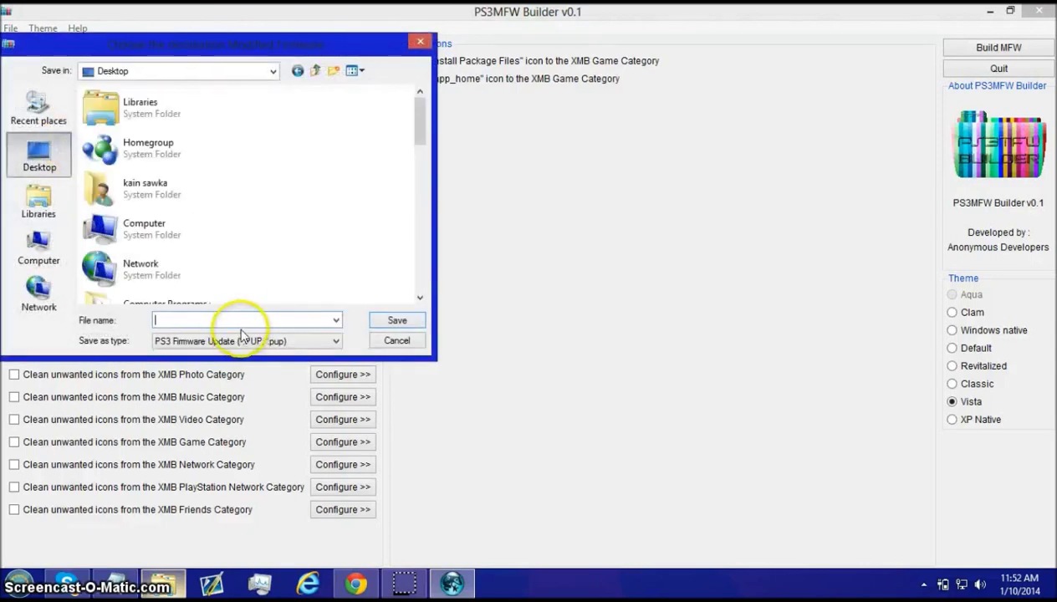
click(424, 42)
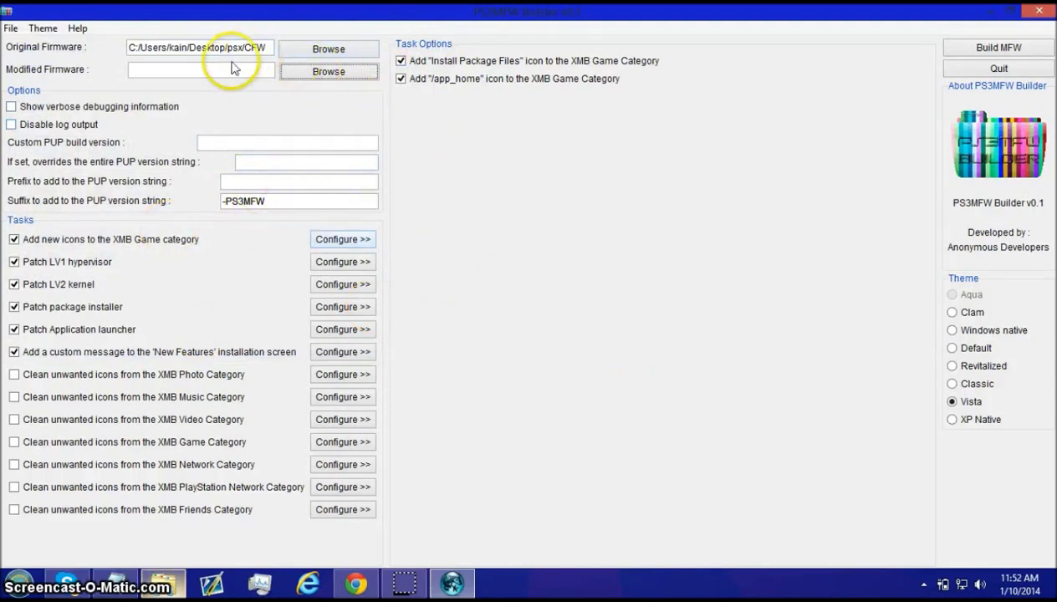
- Review the PUP build version and override fields, and highlight the whole New Features custom message
click(284, 142)
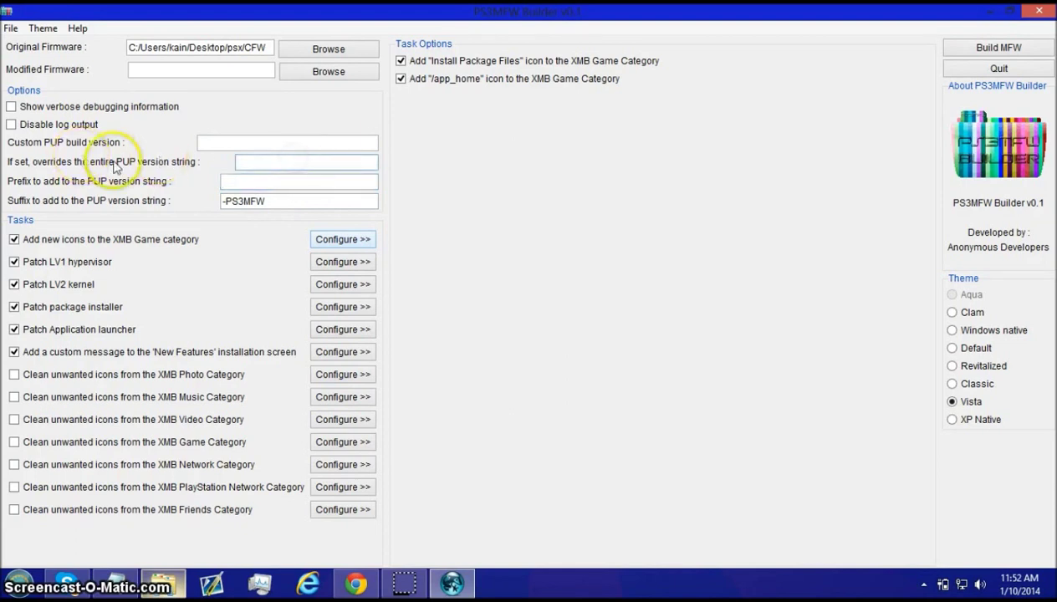
click(244, 163)
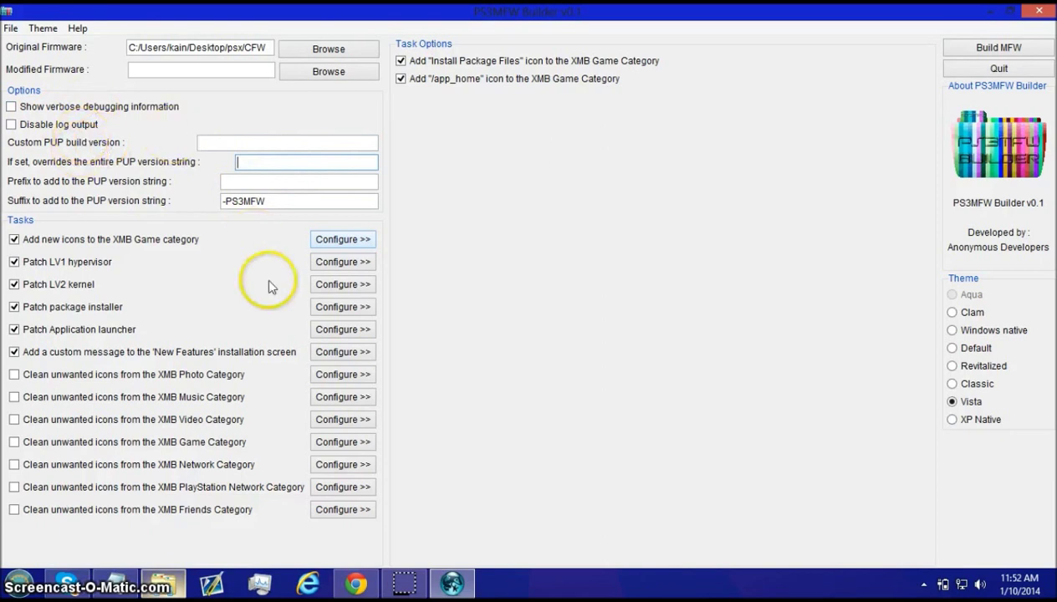
click(111, 355)
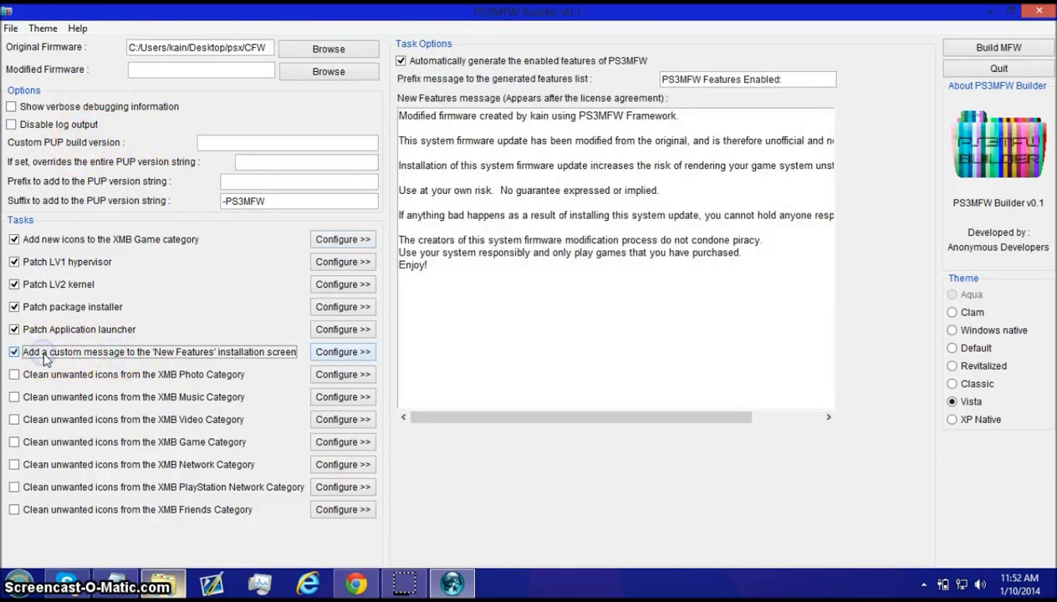
click(554, 273)
drag(555, 272, 469, 97)
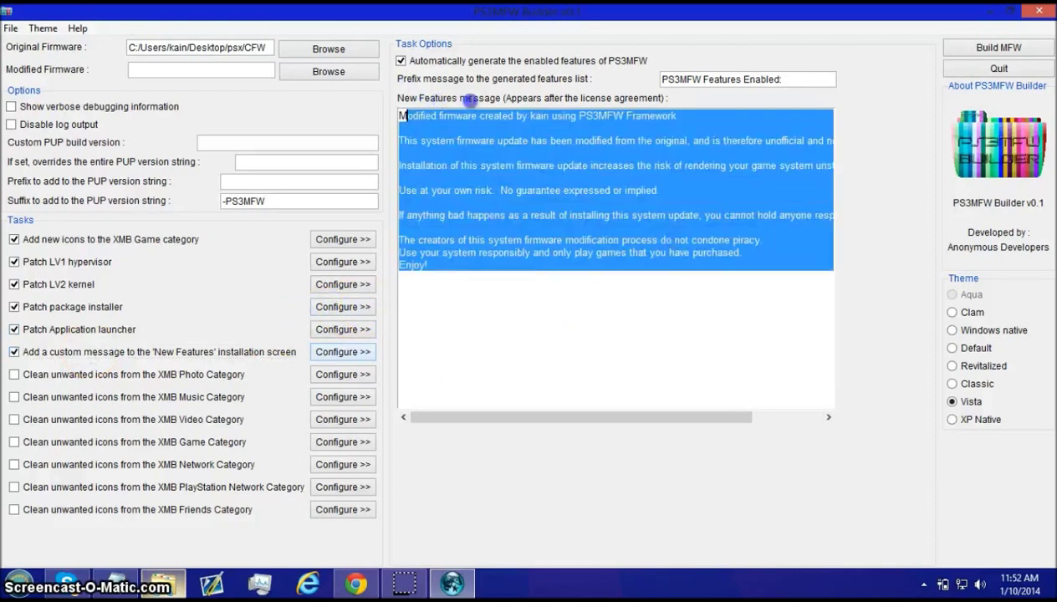
drag(353, 88, 498, 78)
drag(408, 97, 424, 43)
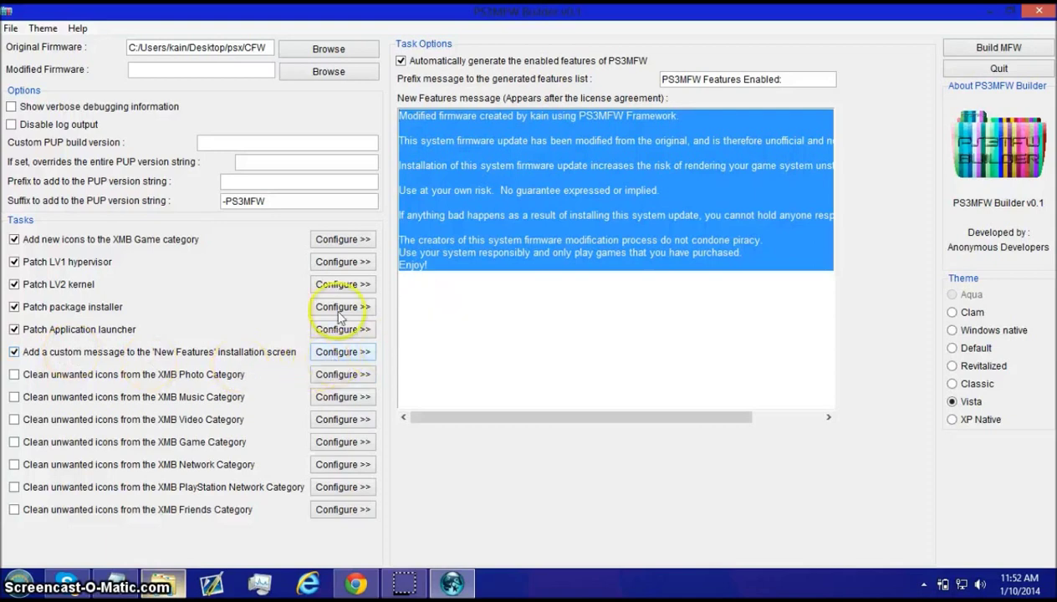
- Review the task options for the Application launcher, package installer, LV2 kernel and XMB Game category, and the PUP suffix field
click(84, 332)
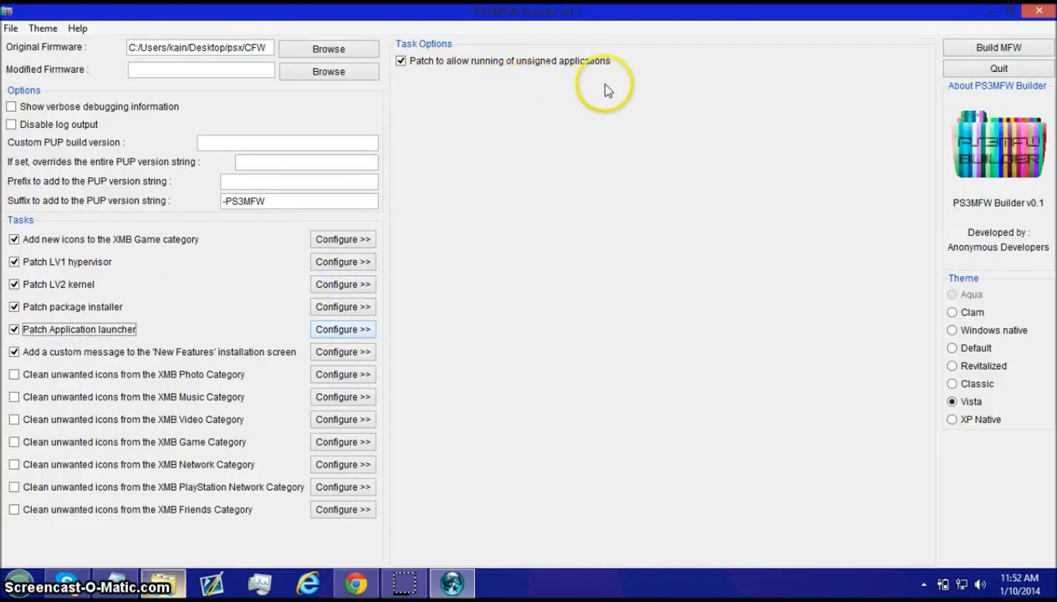
click(85, 314)
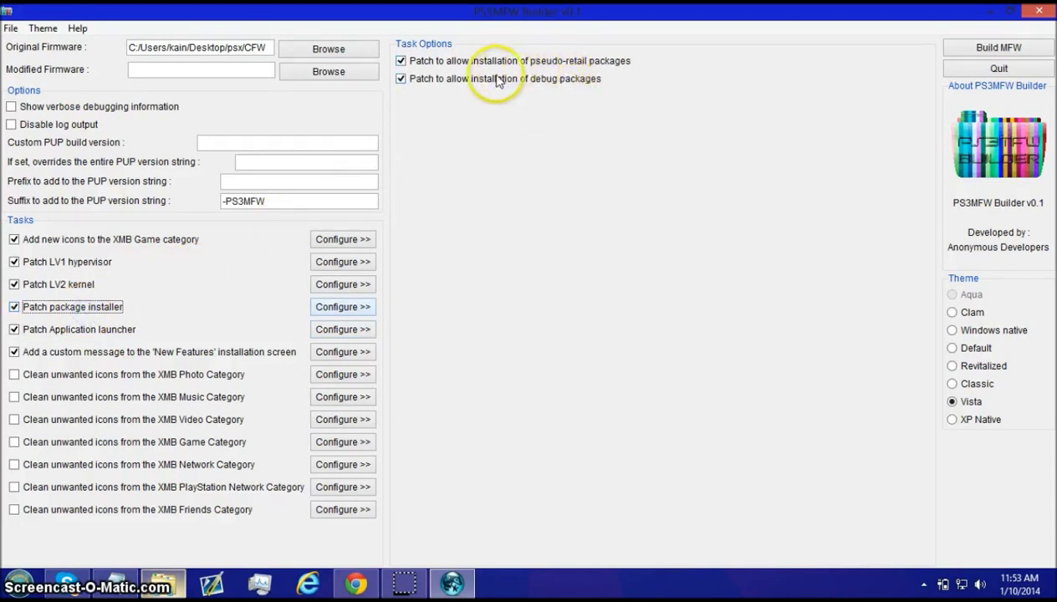
click(68, 286)
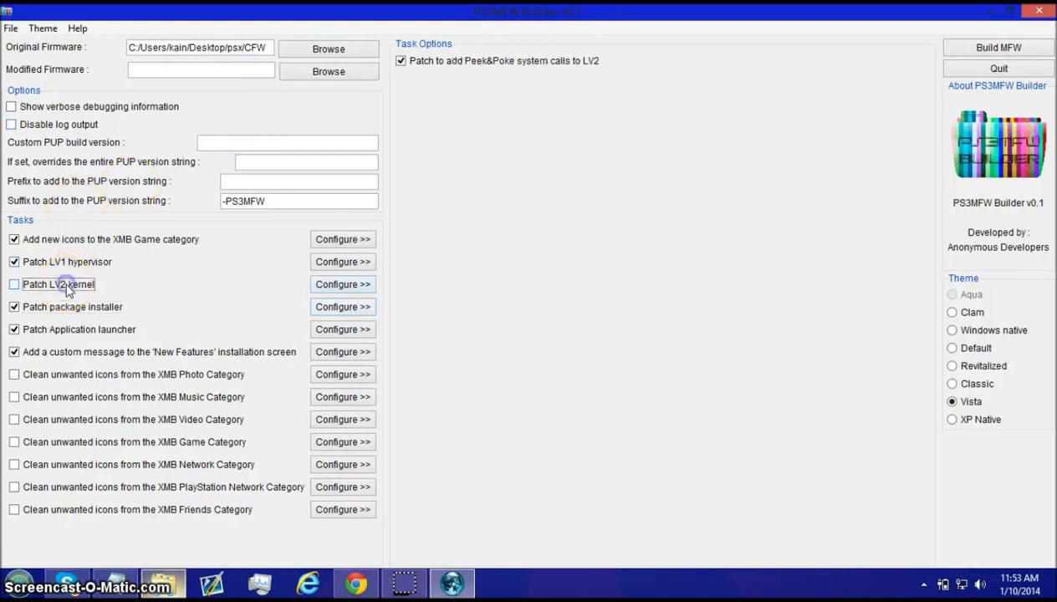
click(84, 241)
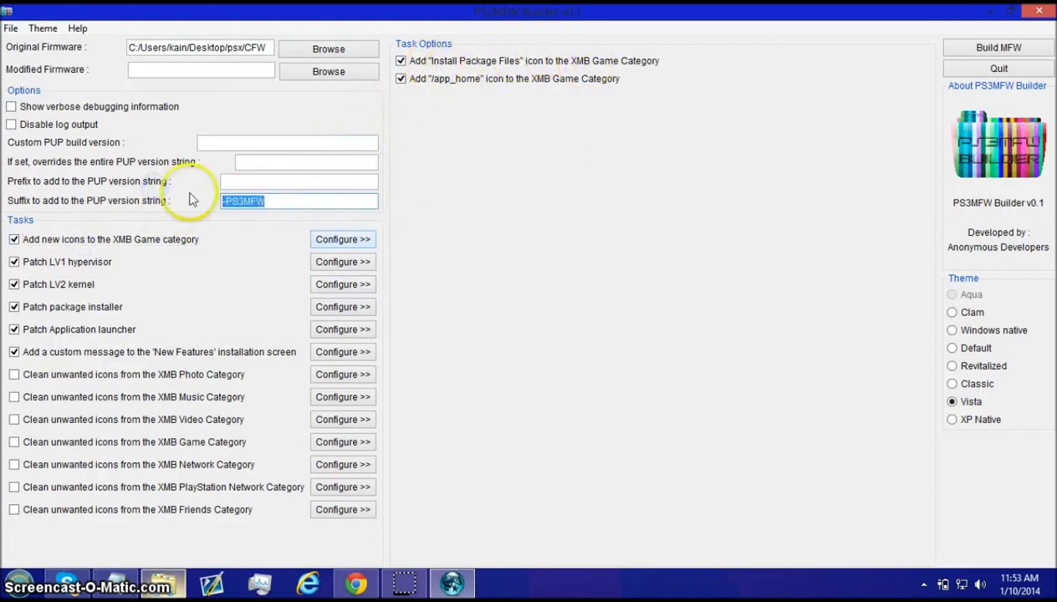
key(shift+Tab)
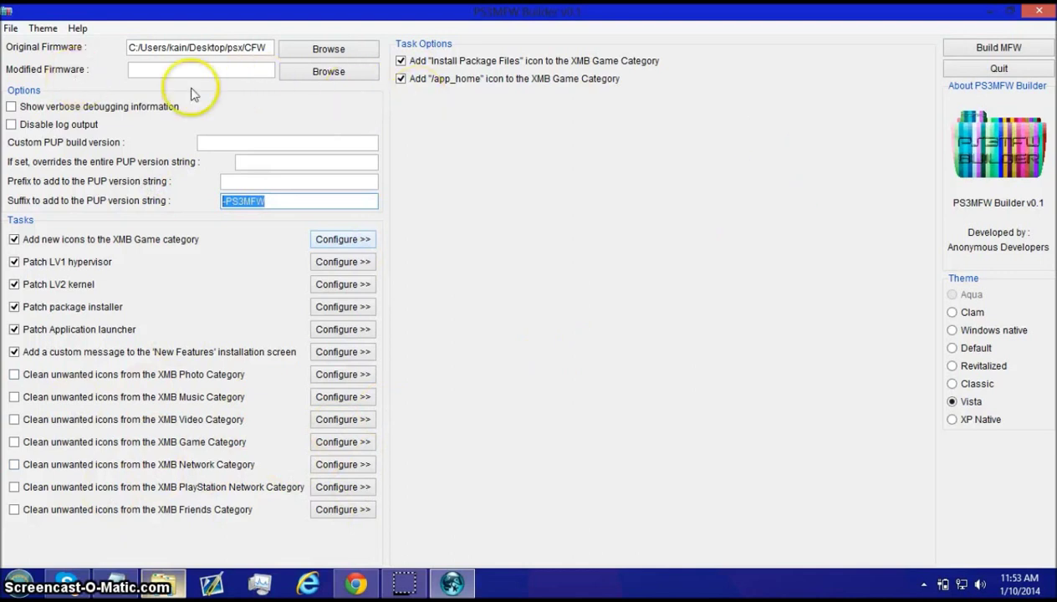
- Set the modified firmware to be saved on the desktop as PS3UPDAT.PUP
click(247, 71)
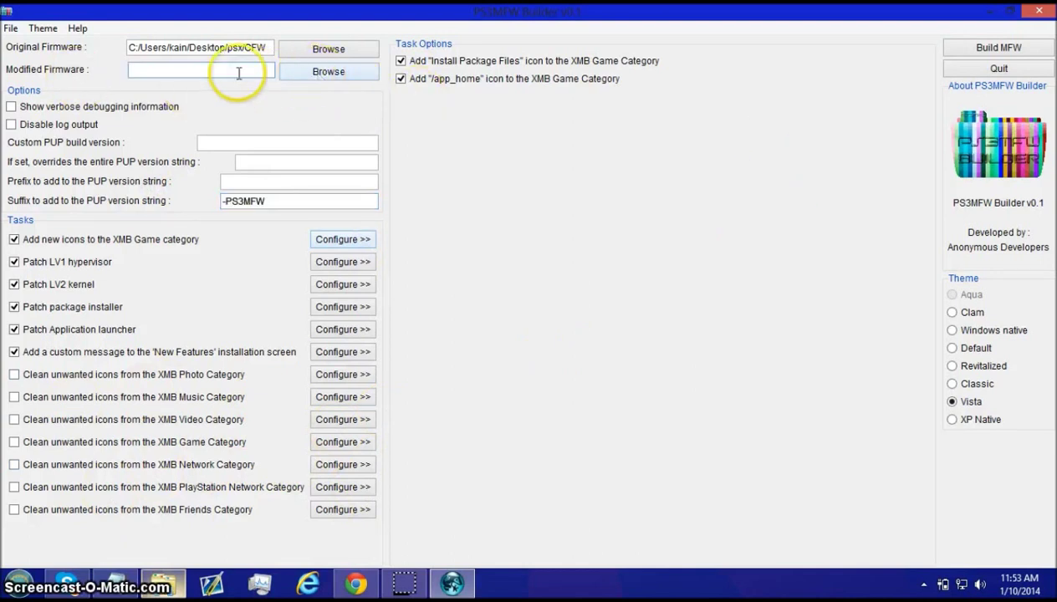
click(308, 75)
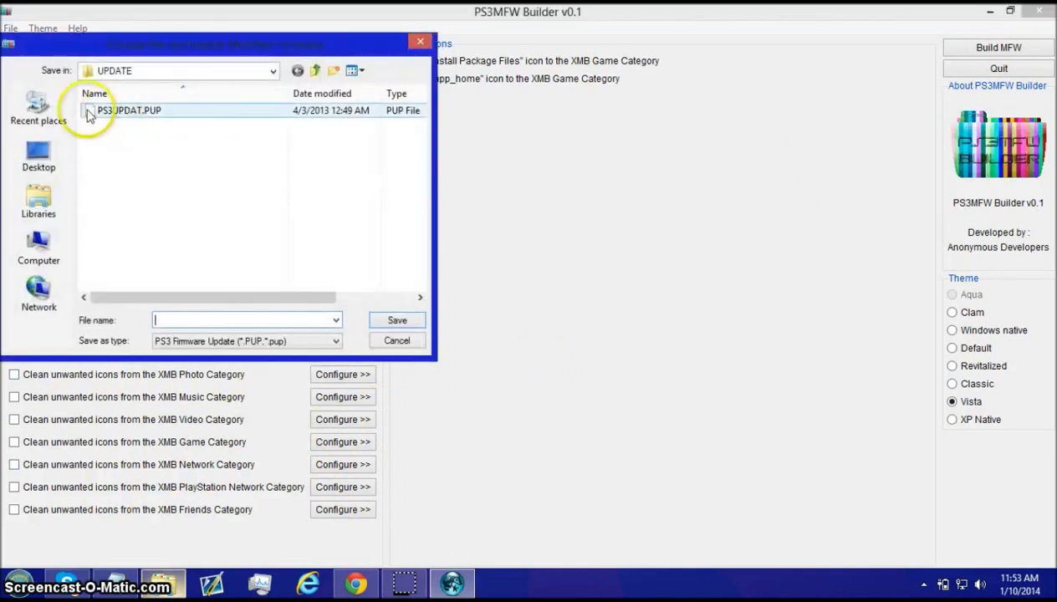
click(106, 110)
click(38, 152)
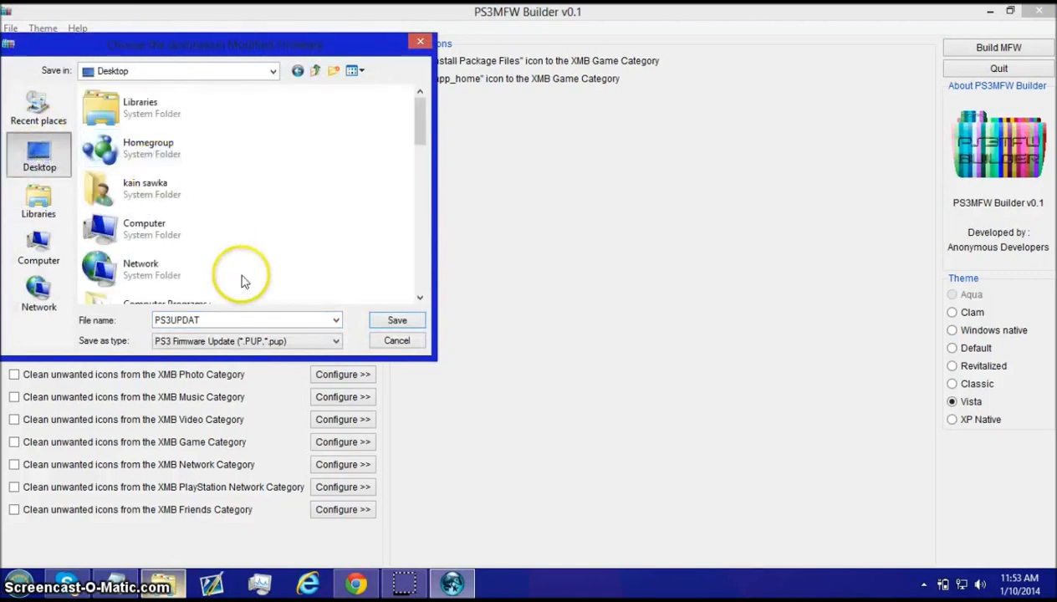
click(261, 315)
click(389, 320)
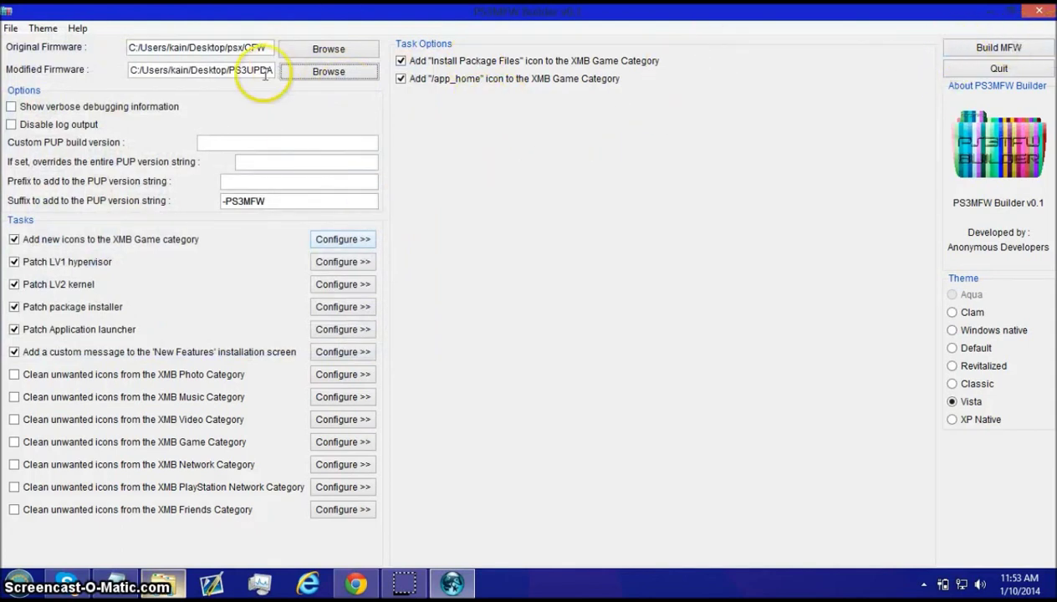
- Try the Classic, Default and Clam themes, and switch back to the Vista theme
click(49, 29)
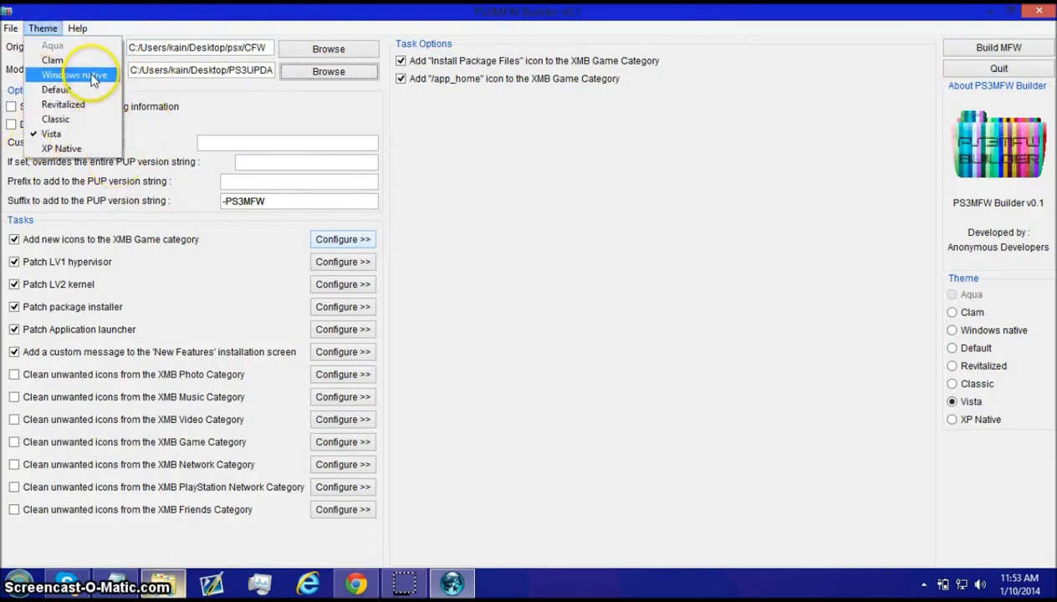
click(72, 117)
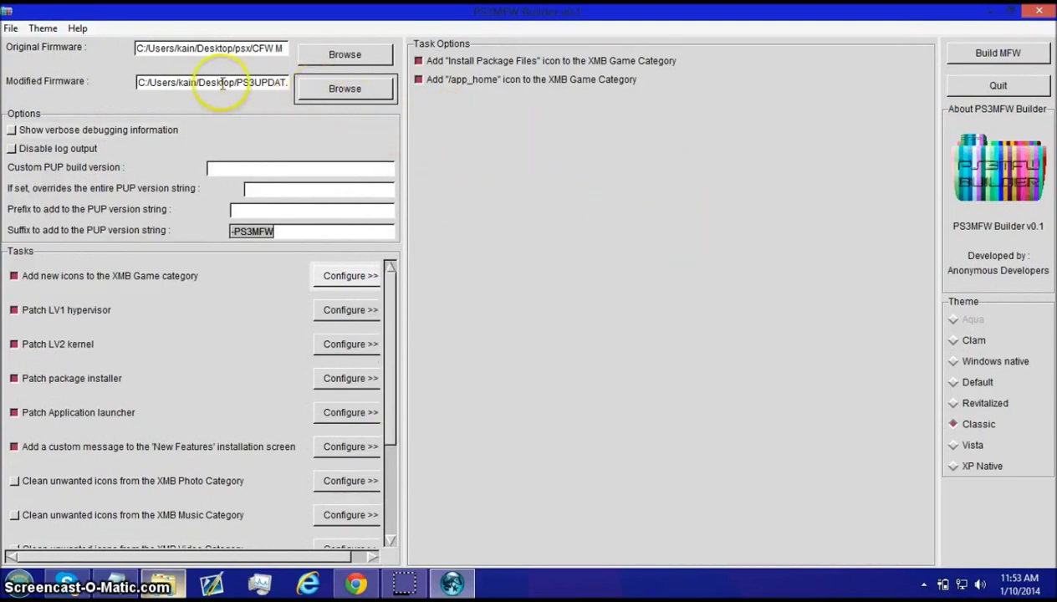
click(43, 28)
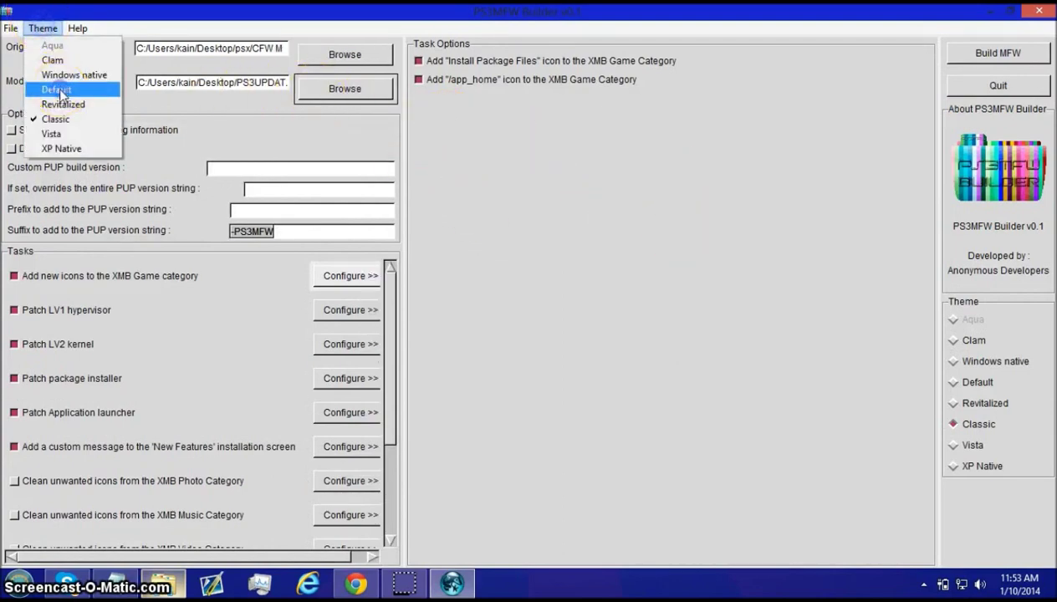
click(71, 87)
click(43, 28)
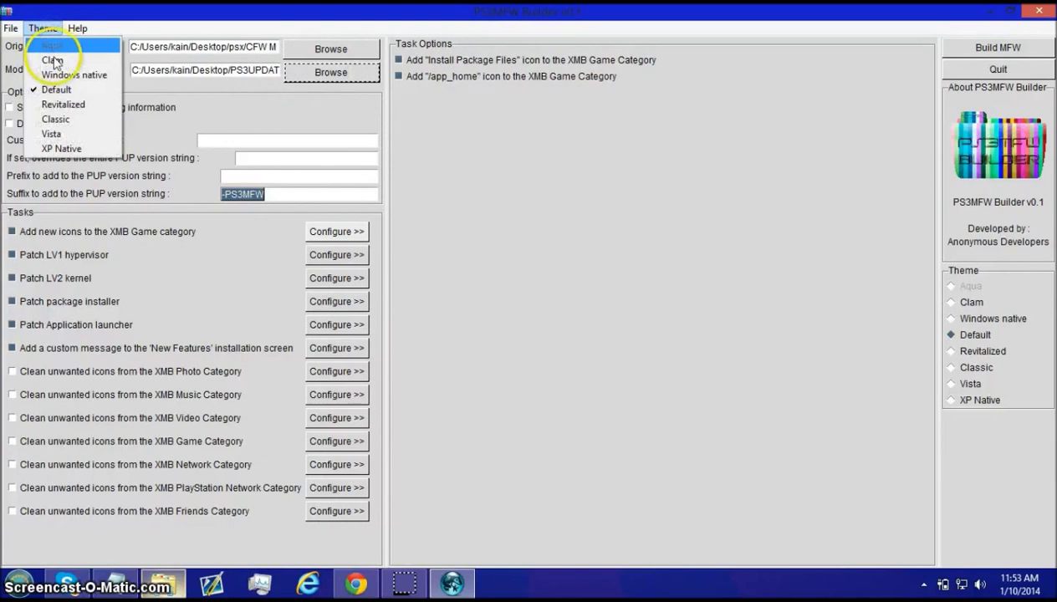
click(53, 61)
click(46, 30)
click(52, 134)
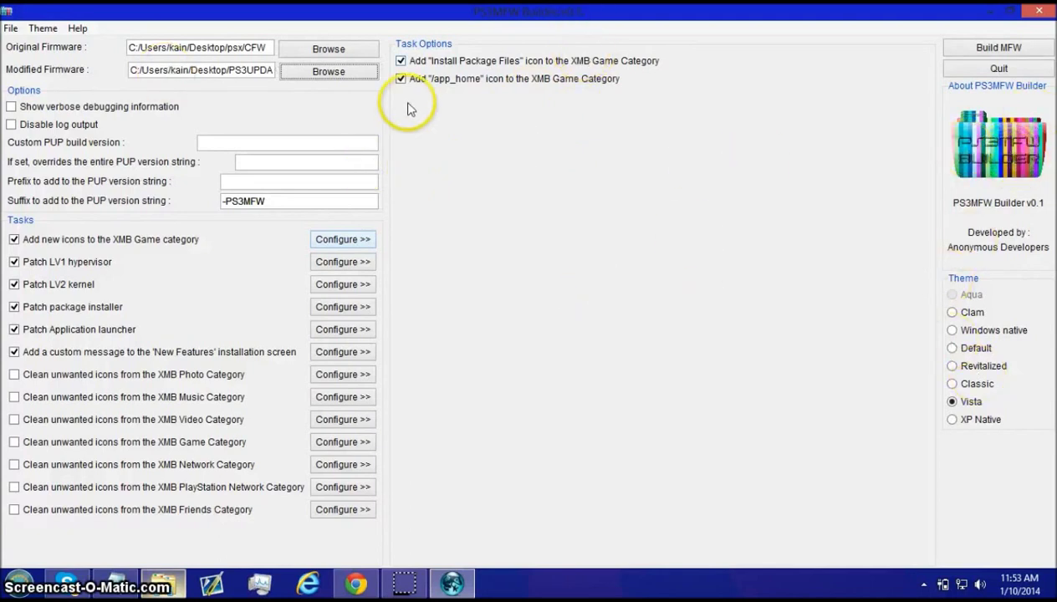
- Close PS3MFW Builder and the ps3mfw-ps3mfw_builder folder, and select the PlaystationModdingTeam's CFW.PUP file on the desktop
click(1038, 11)
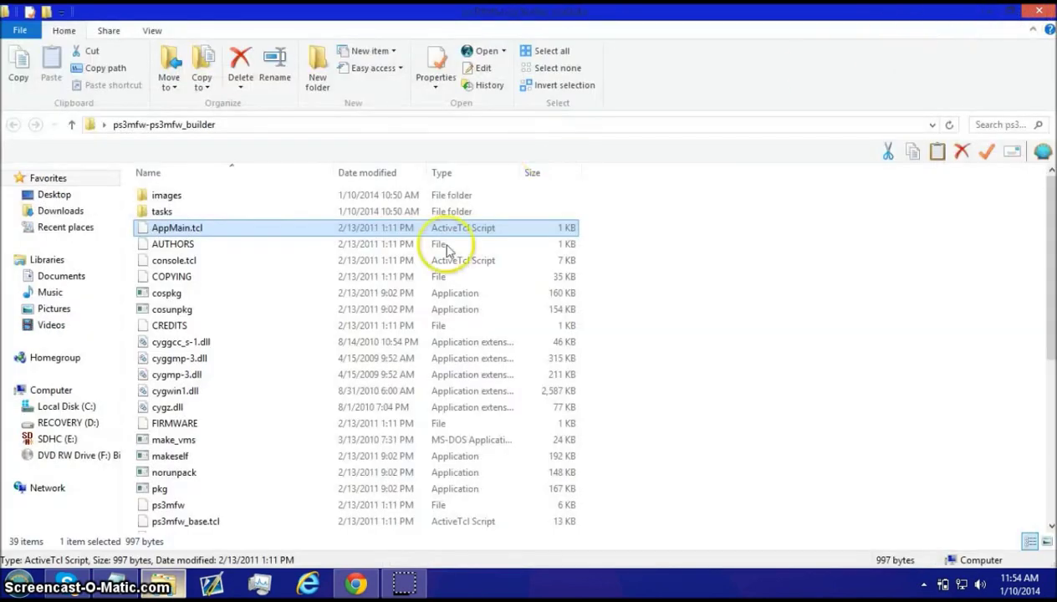
click(1039, 11)
click(40, 267)
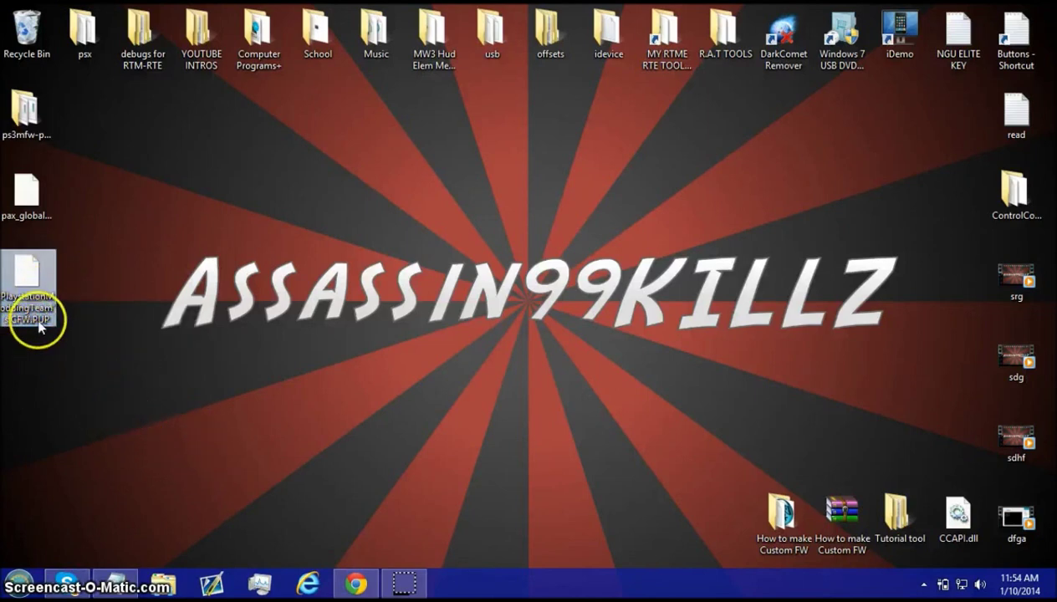
drag(40, 326, 57, 284)
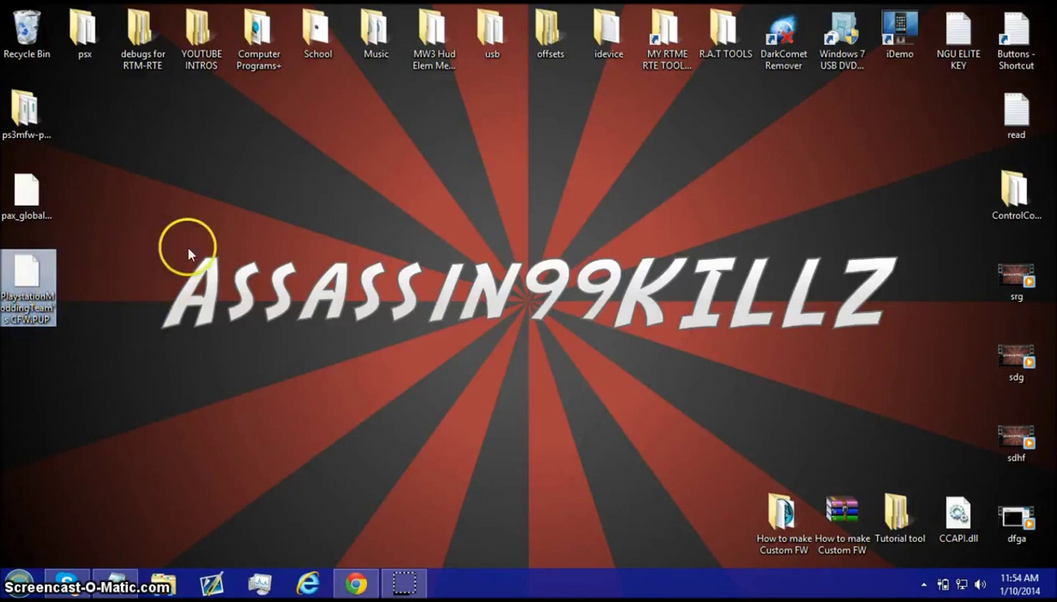
- Switch to Skype, look at the PlaystationModding Team group chat with the shared CFW.PUP file, and minimize the window
click(76, 581)
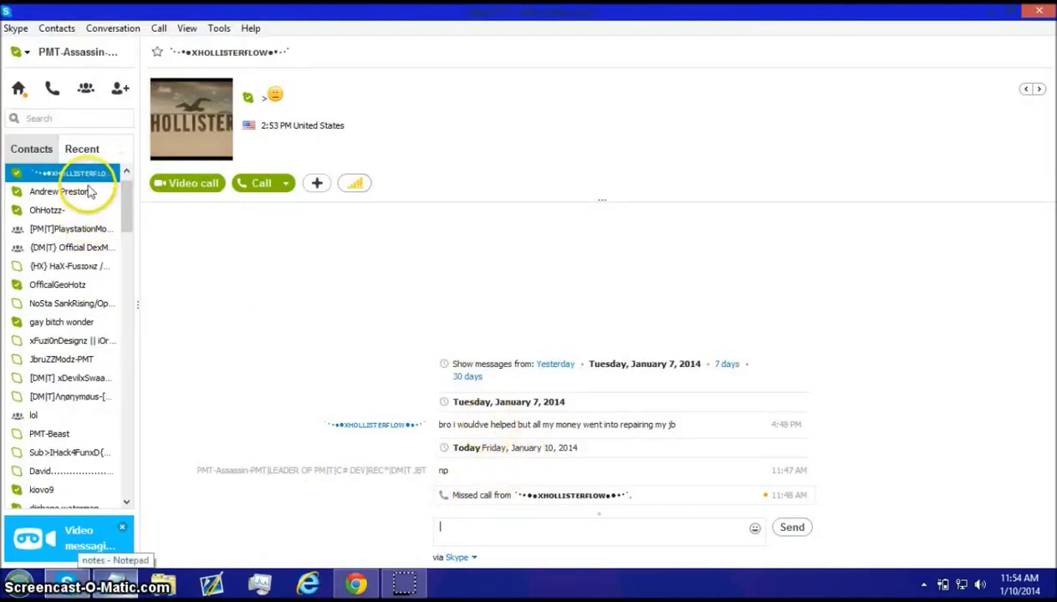
click(69, 229)
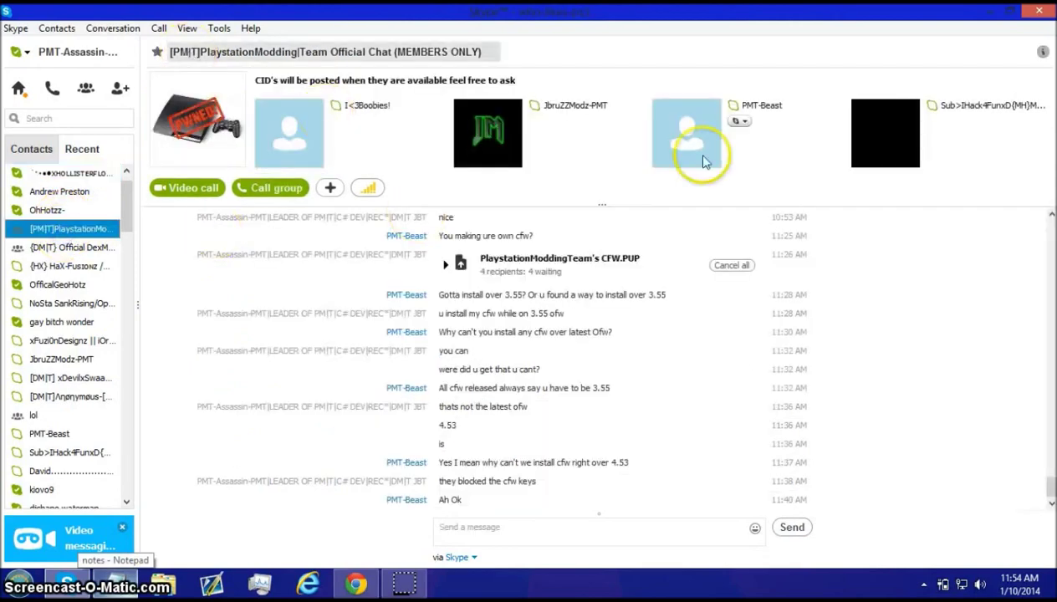
click(990, 10)
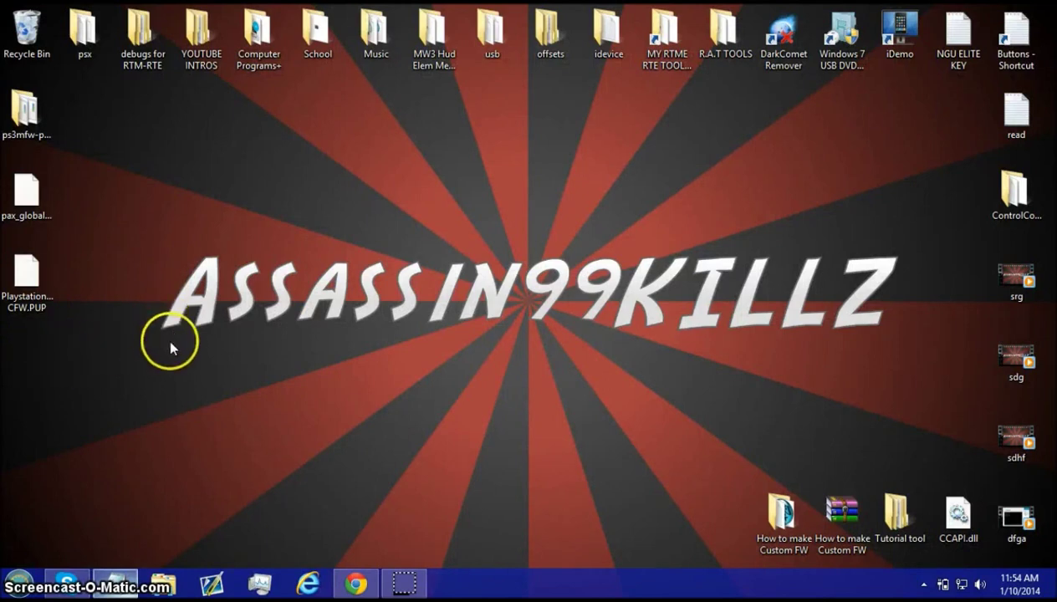
click(37, 116)
click(393, 535)
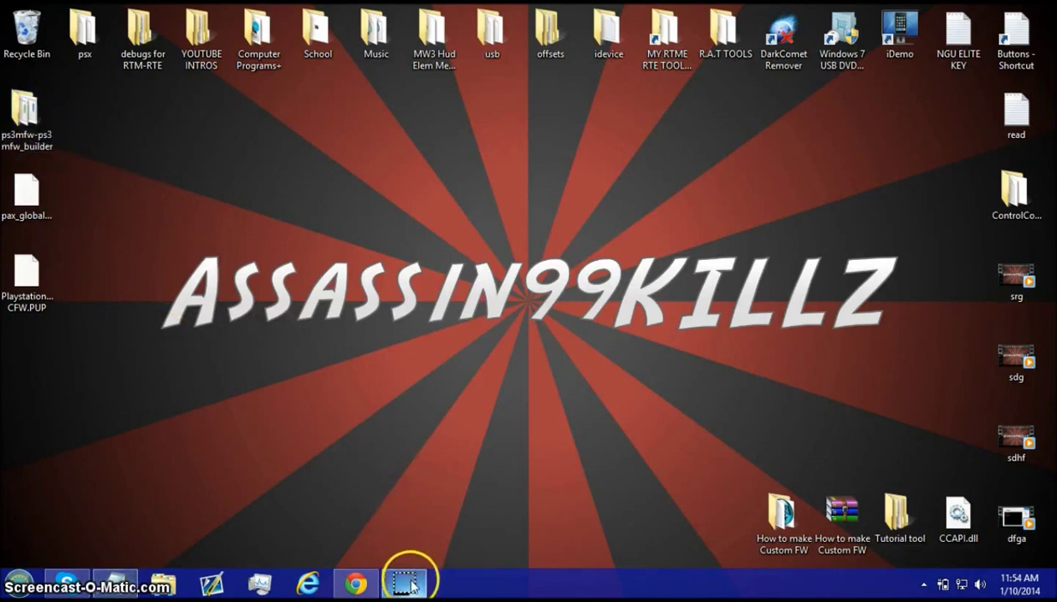